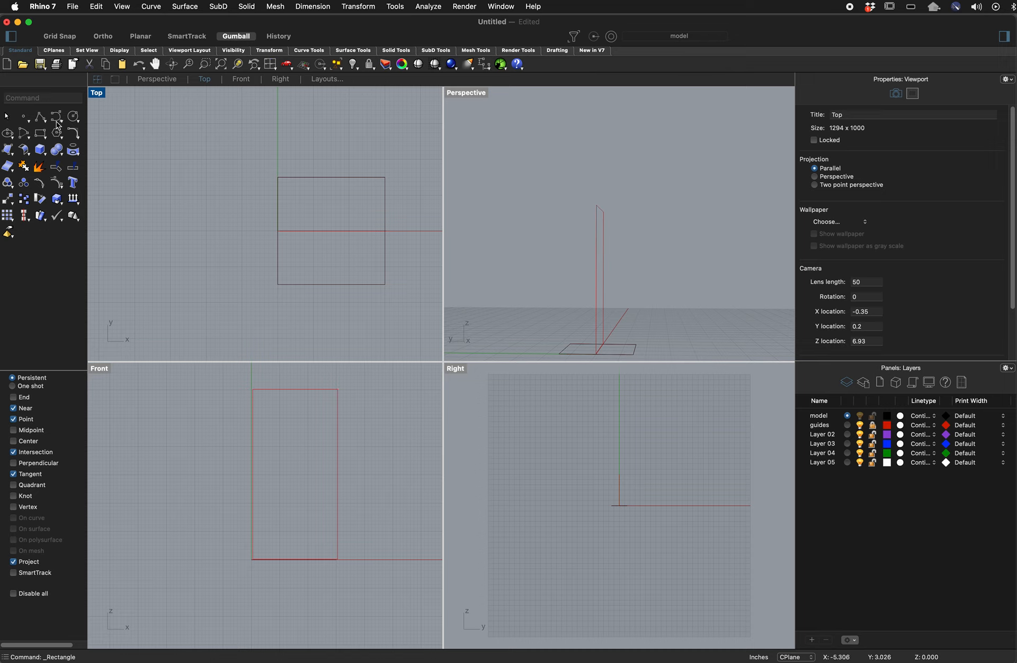
# - In the Top view, draw a circle of about 0.54 inch radius tangent to the square's left and top edges
pyautogui.click(74, 116)
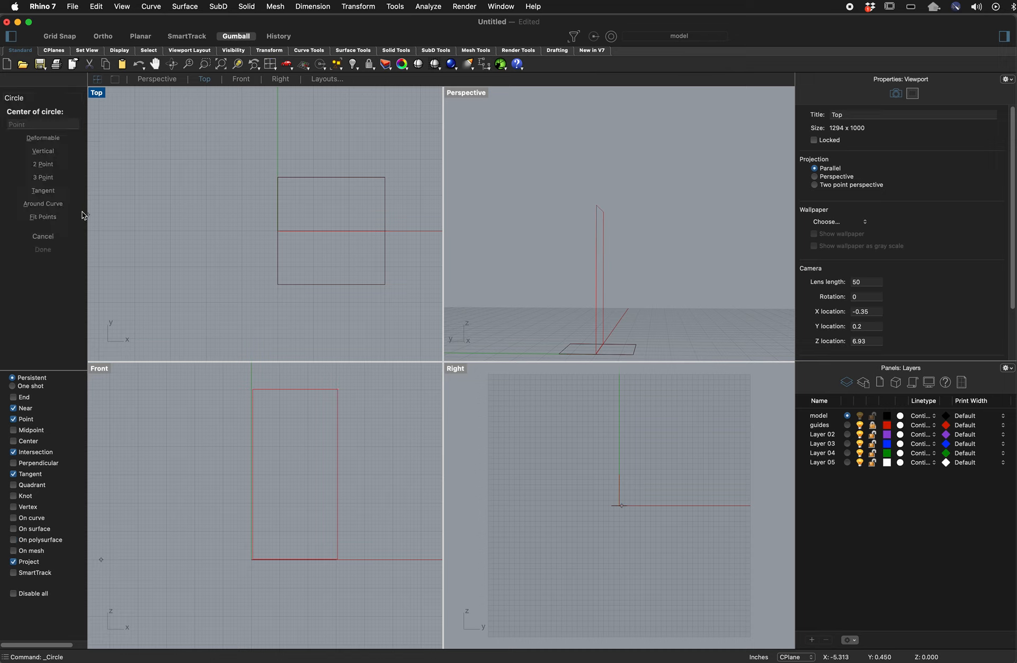
pyautogui.click(43, 190)
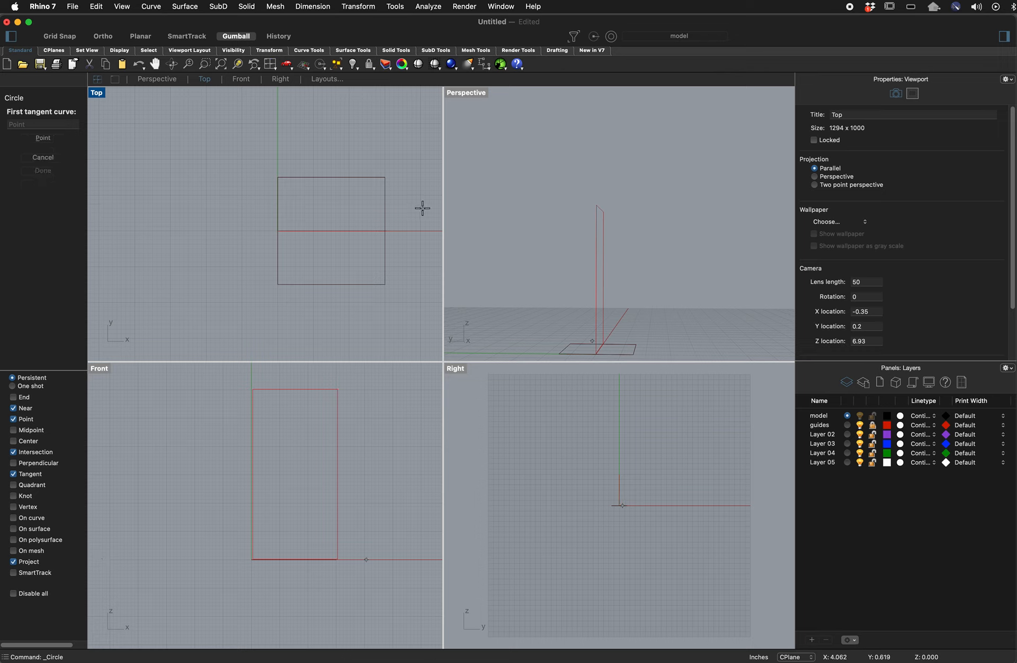
pyautogui.click(277, 200)
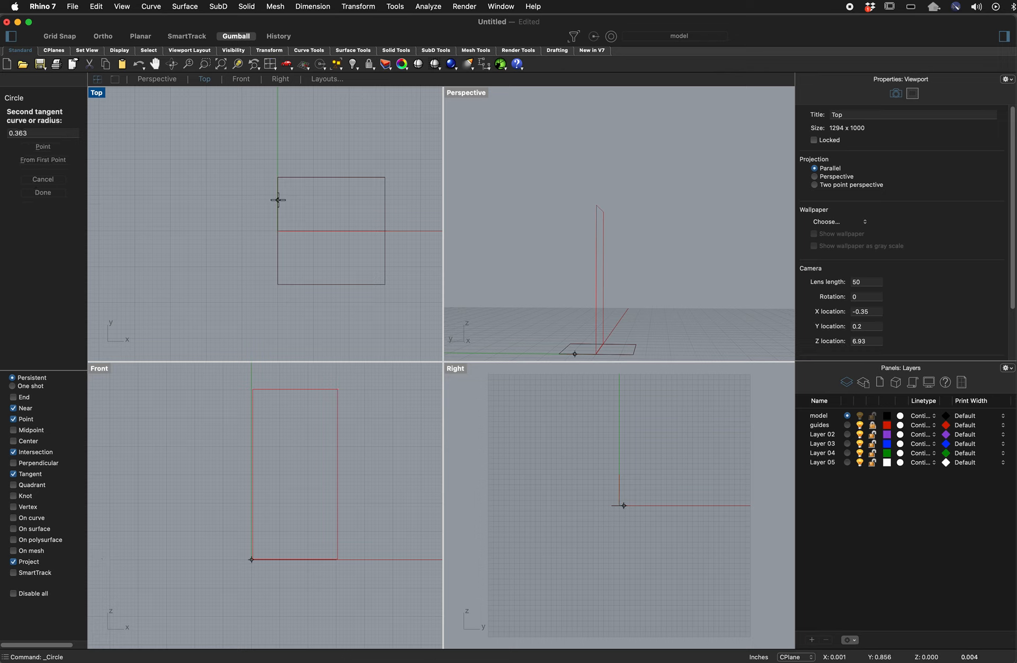
pyautogui.click(304, 178)
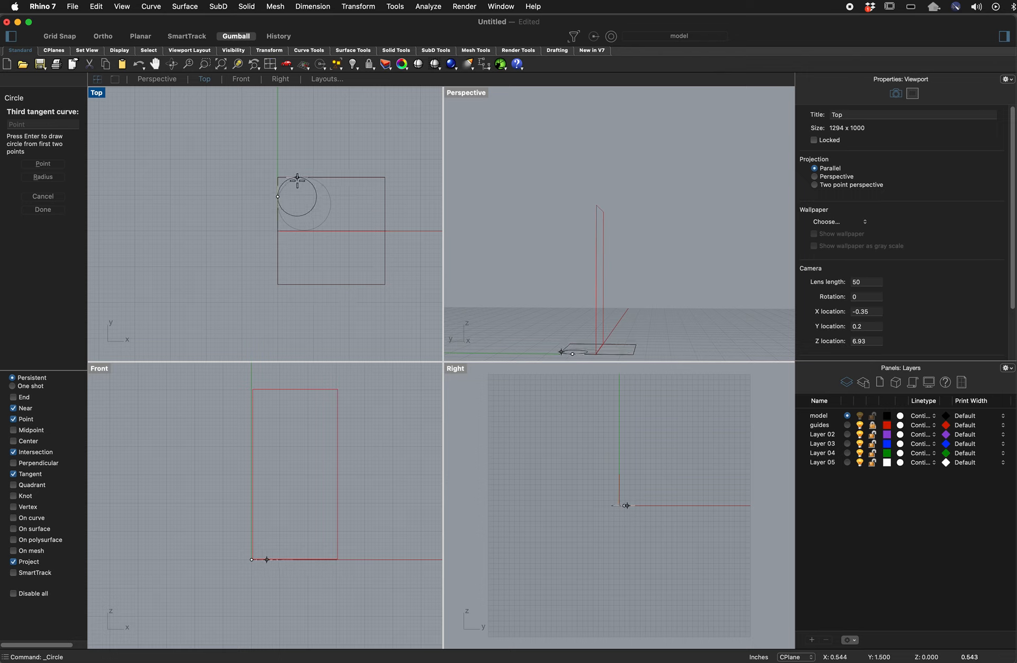
pyautogui.press('Return')
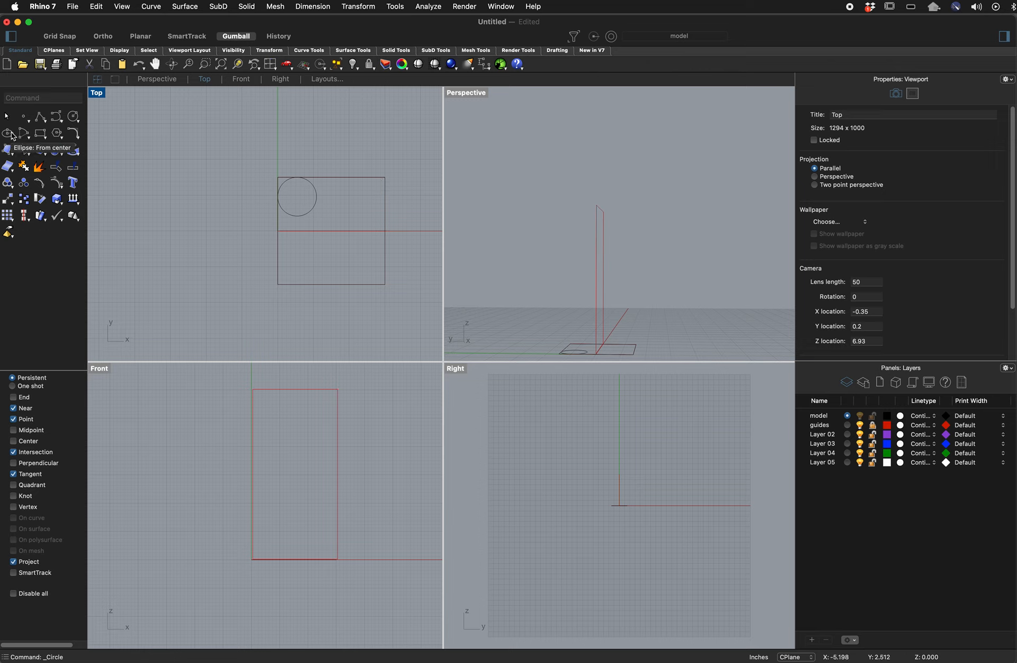
# - Draw a smaller circle of about 0.26 inch radius tangent to the square's top and right edges
pyautogui.press('Return')
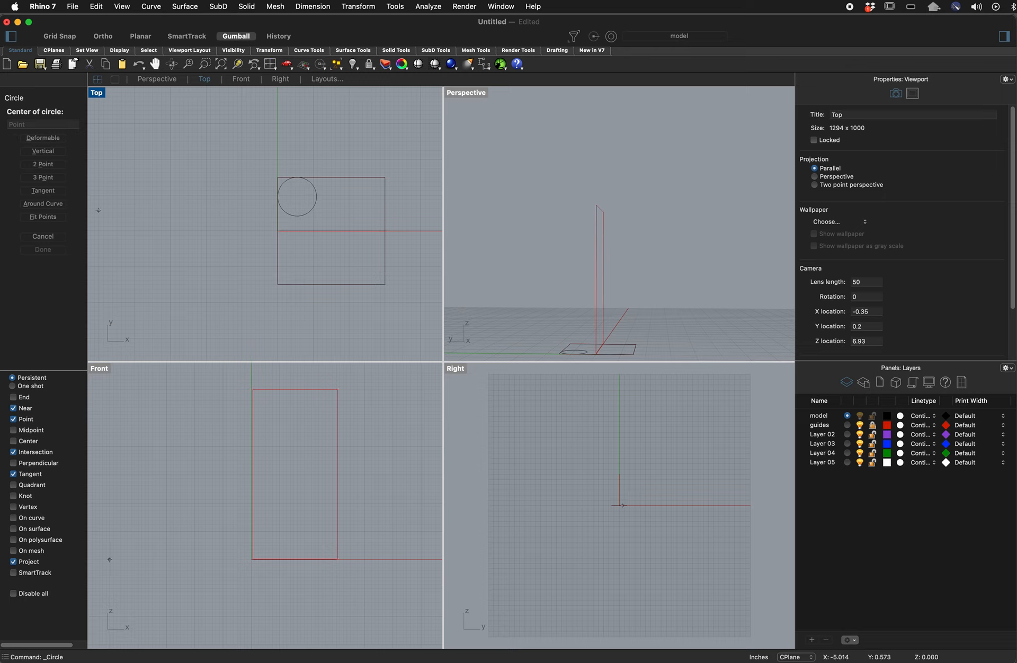
pyautogui.click(52, 192)
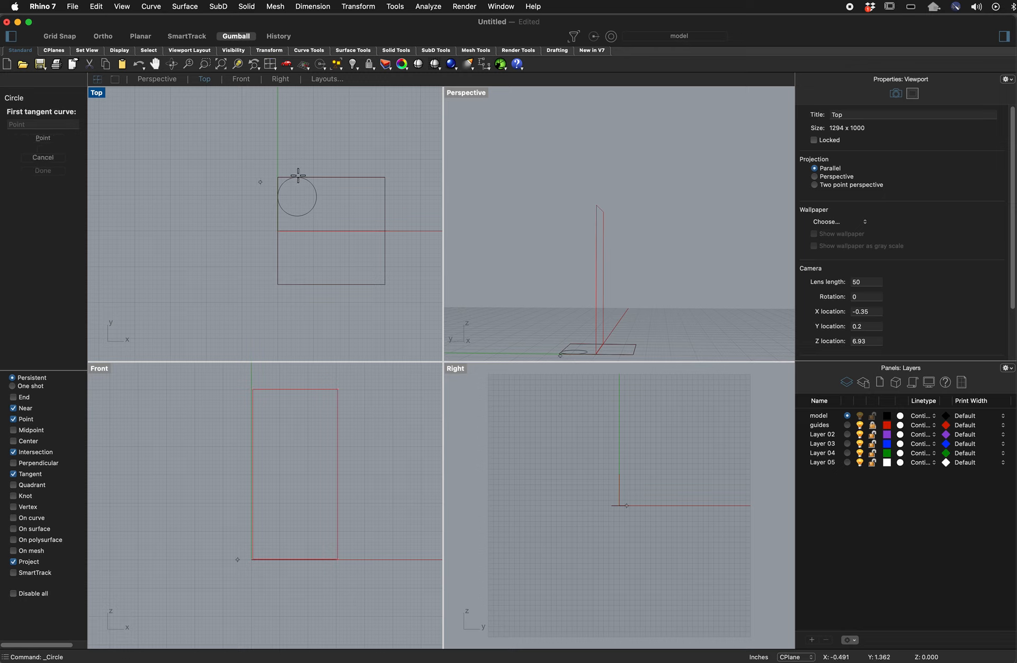
pyautogui.click(366, 177)
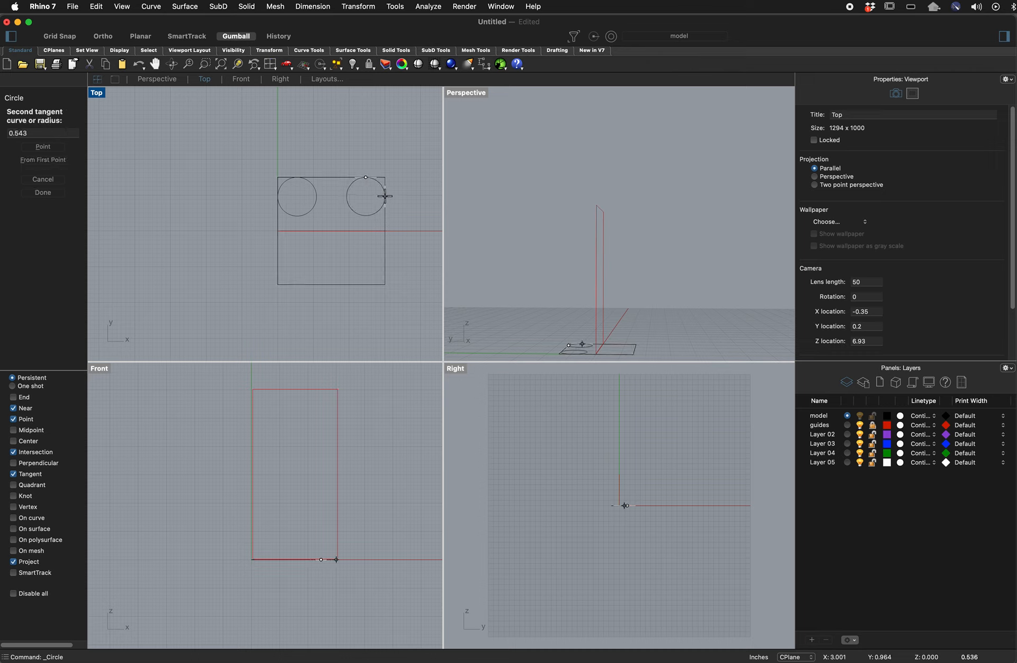
pyautogui.click(385, 196)
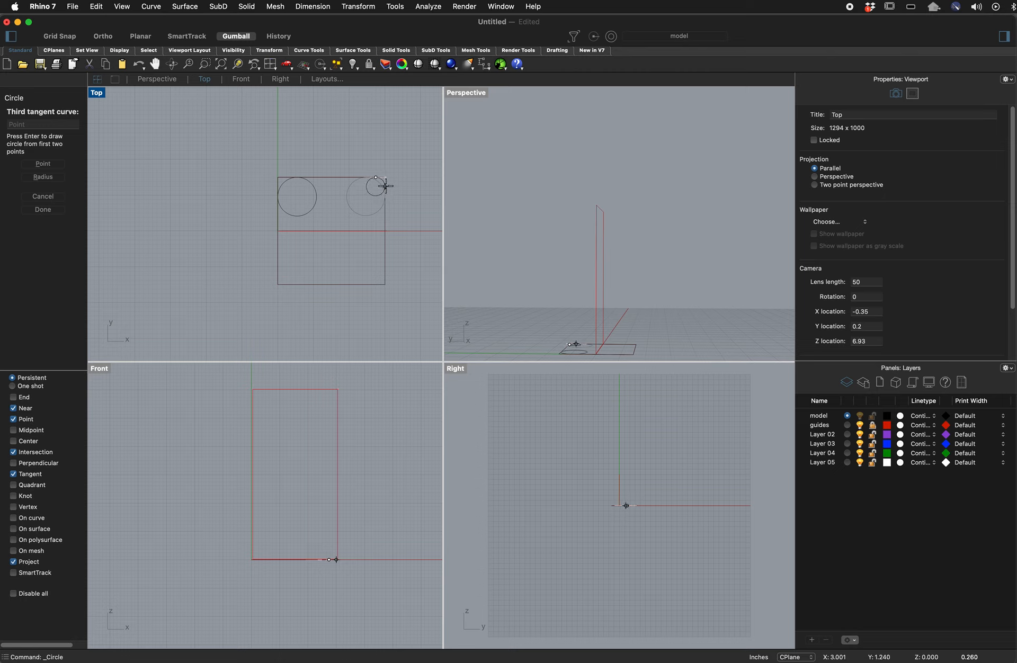
pyautogui.click(386, 190)
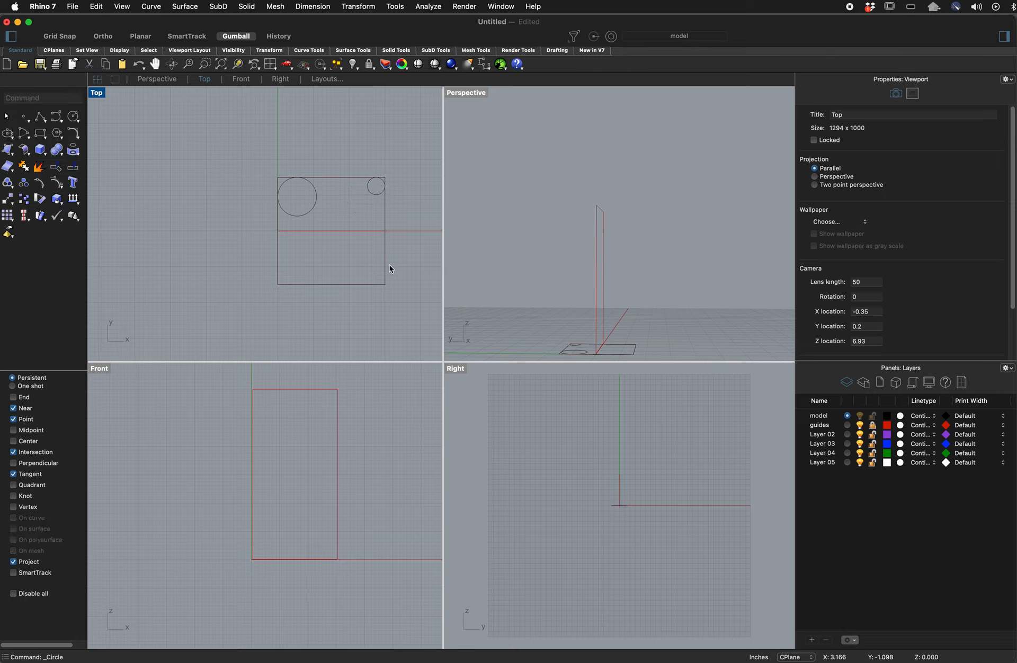
# - Draw a medium-sized circle in the square's lower-left corner, tangent to its bottom and left edges
pyautogui.click(74, 117)
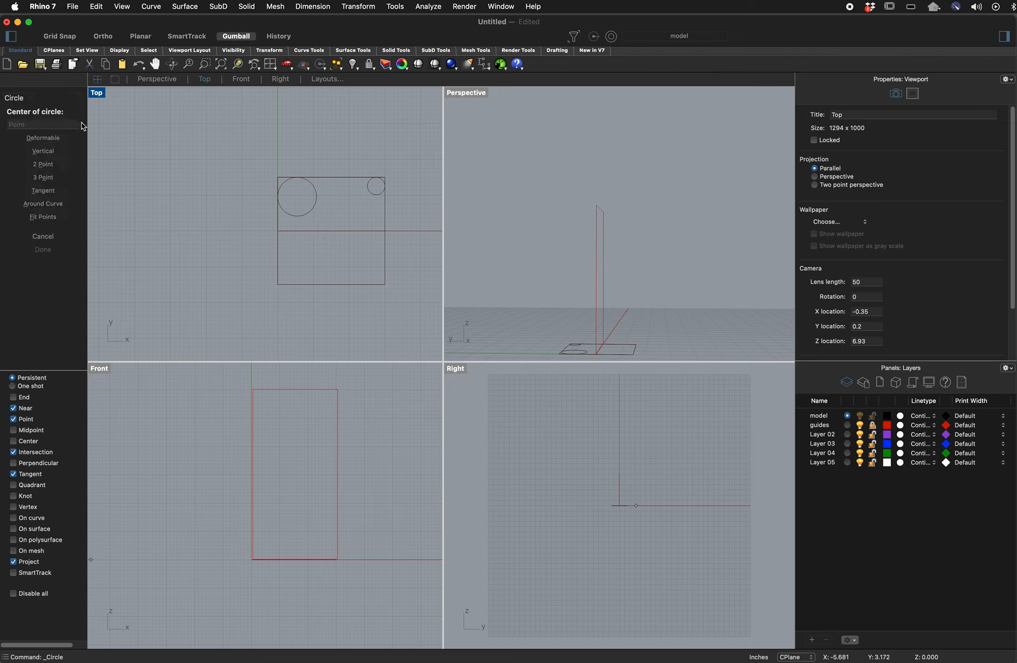
pyautogui.click(55, 191)
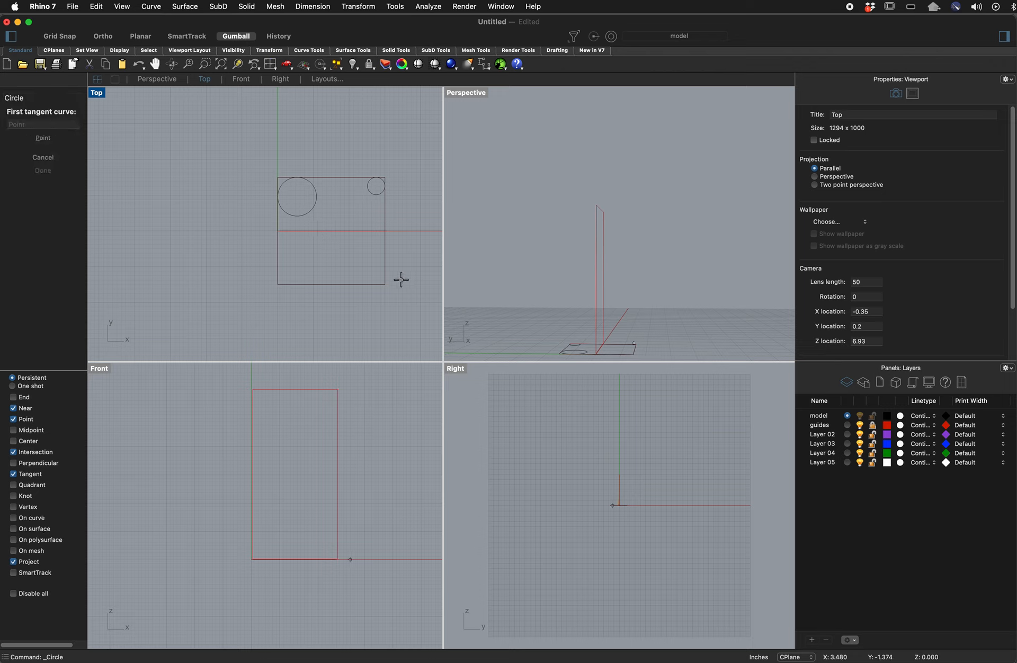
pyautogui.click(304, 284)
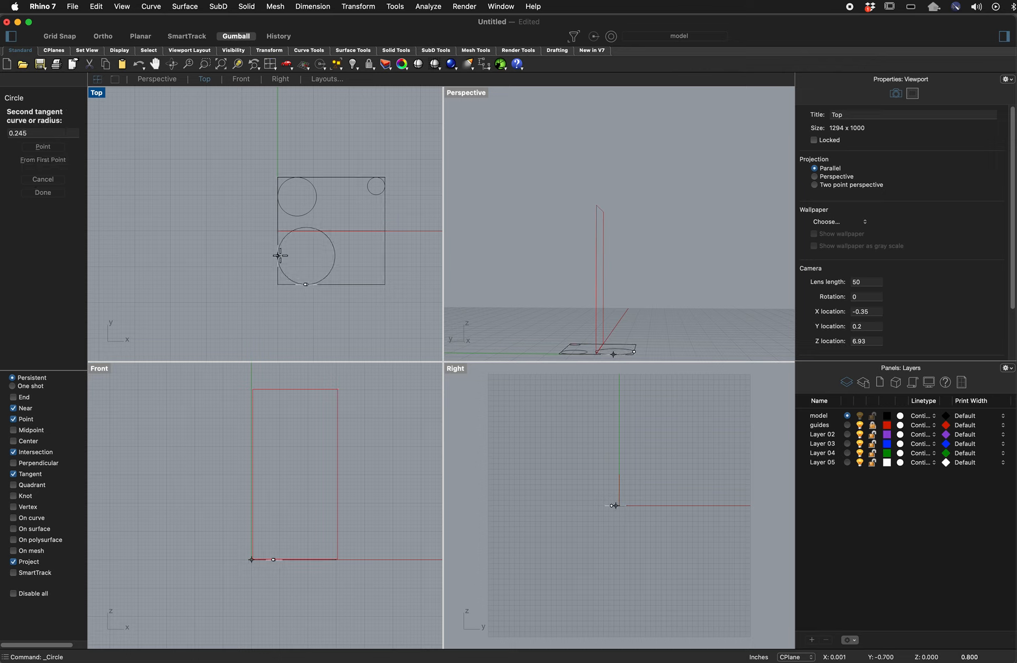
pyautogui.click(279, 255)
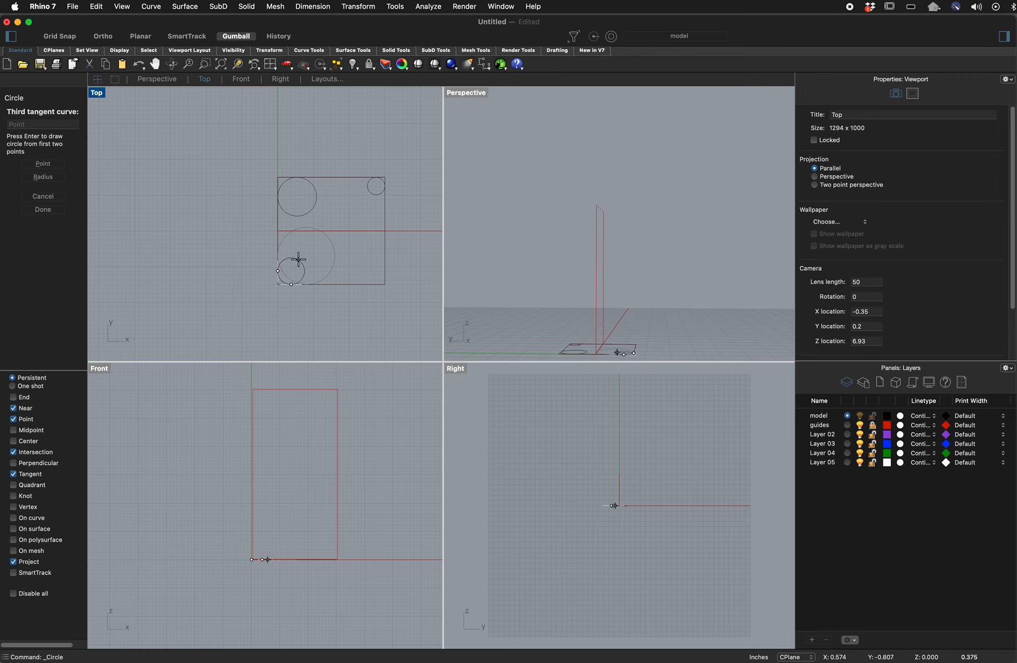
pyautogui.click(300, 258)
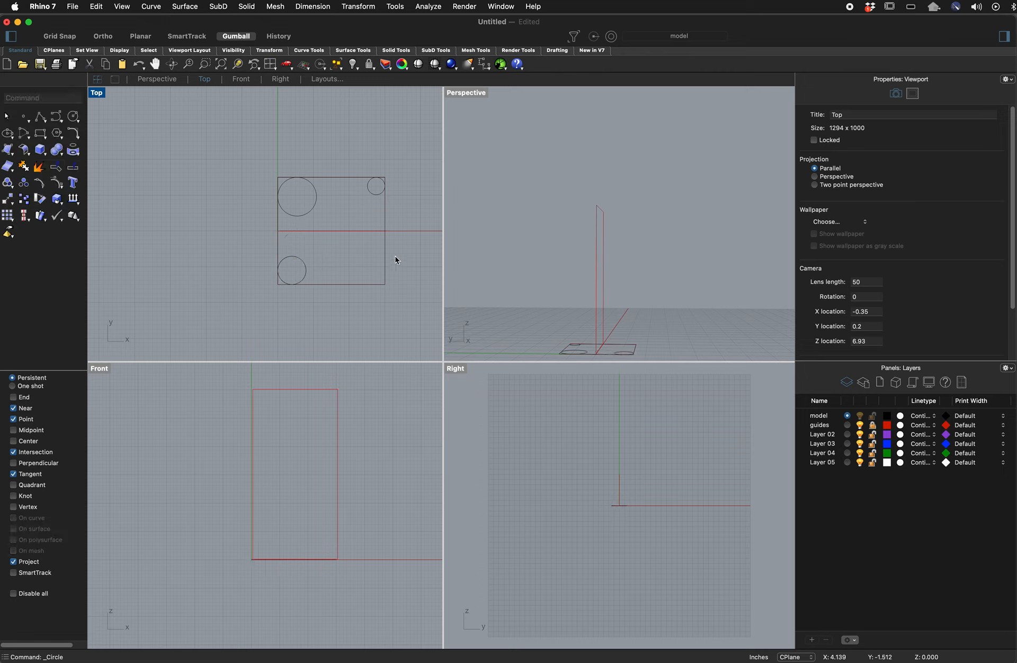
# - Draw the largest circle in the square's lower-right corner, tangent to its bottom and right edges, and end the Circle command
pyautogui.press('Return')
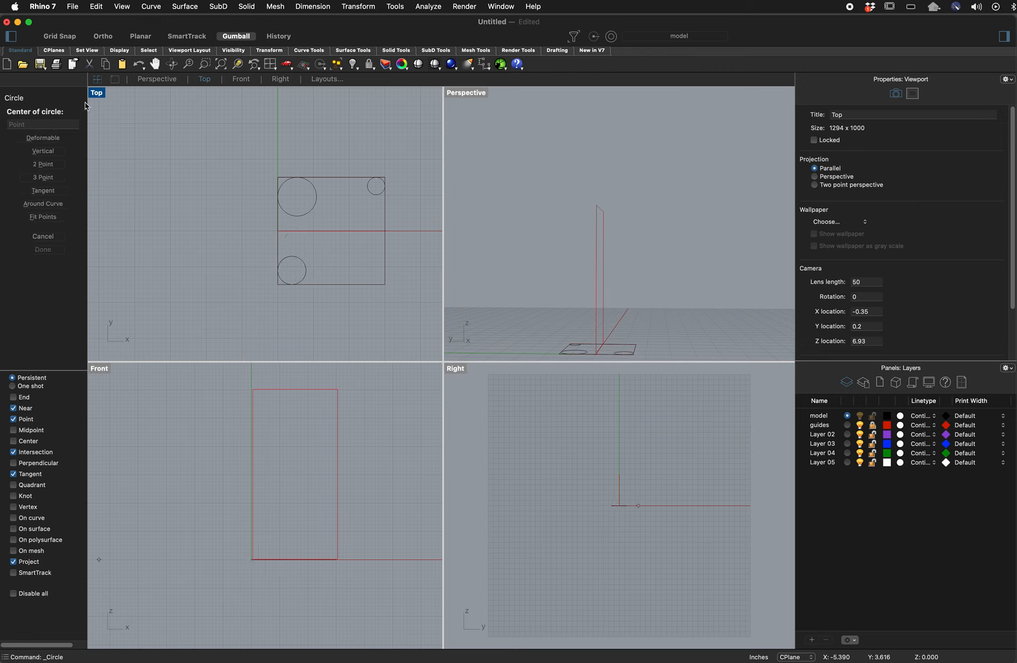
pyautogui.click(43, 190)
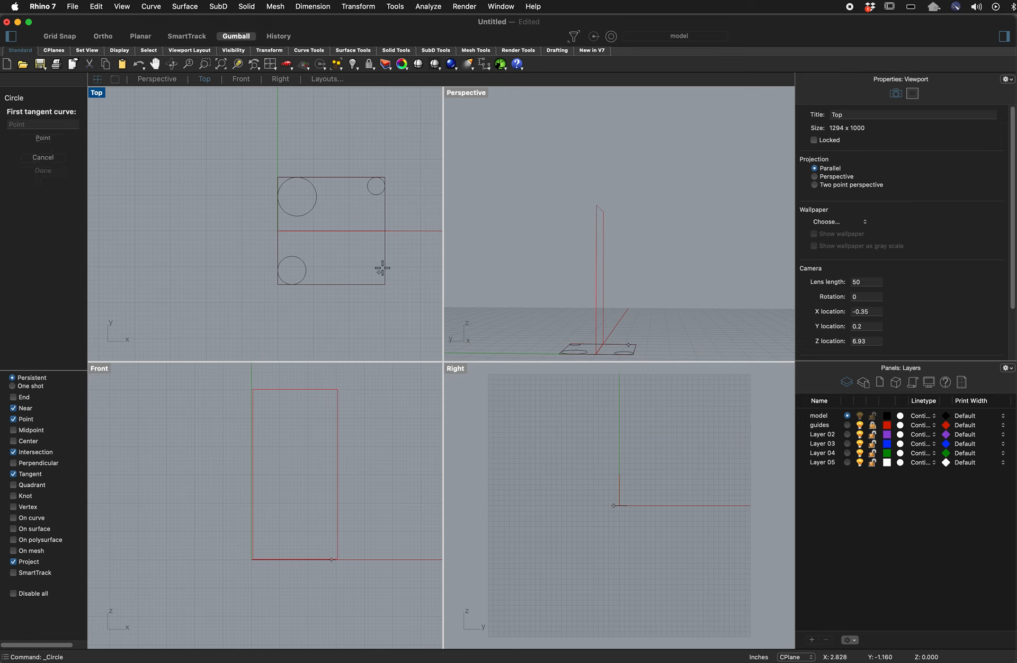
pyautogui.click(371, 283)
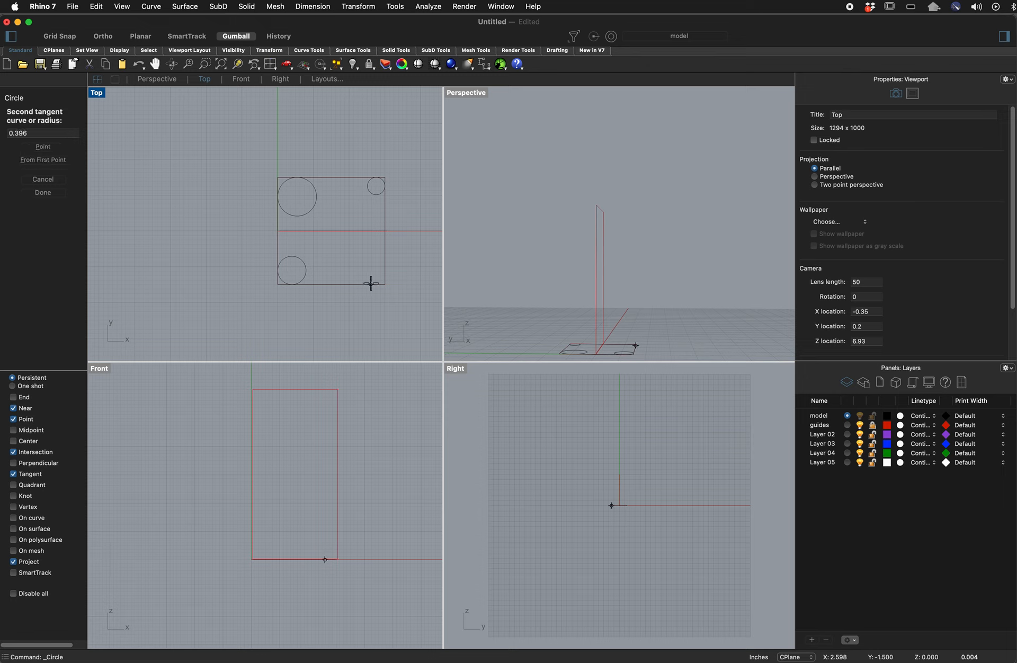
pyautogui.click(384, 272)
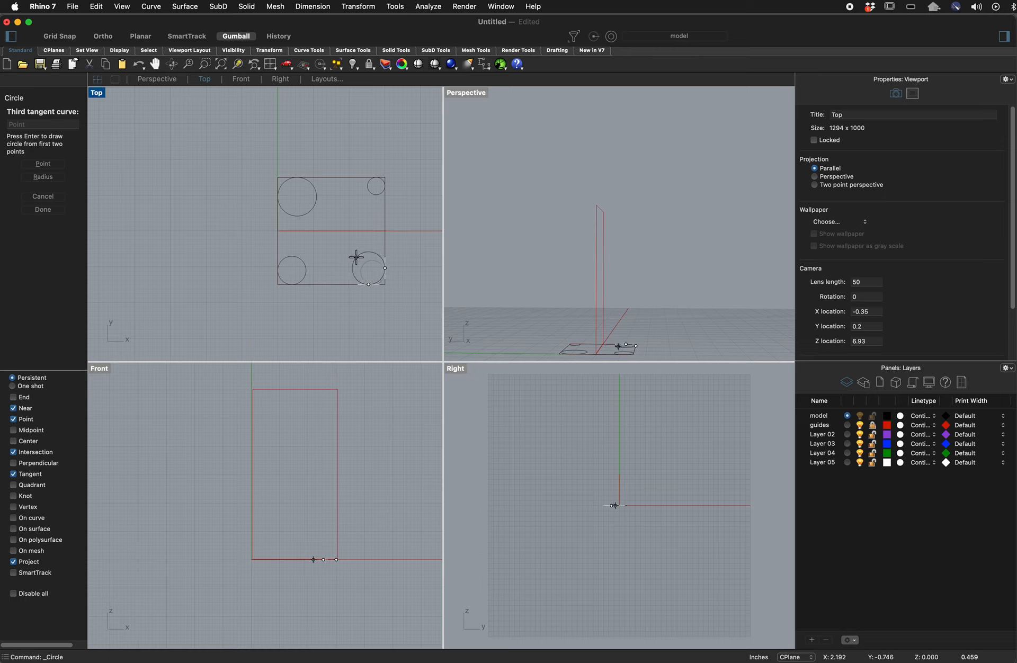
pyautogui.click(330, 242)
pyautogui.press('Return')
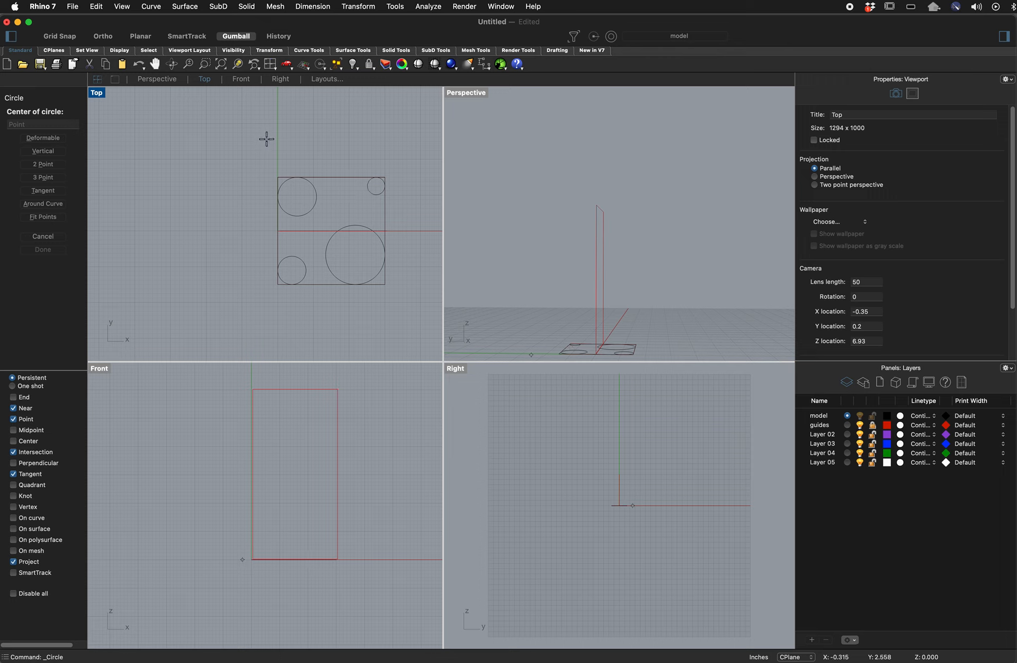
pyautogui.press('Escape')
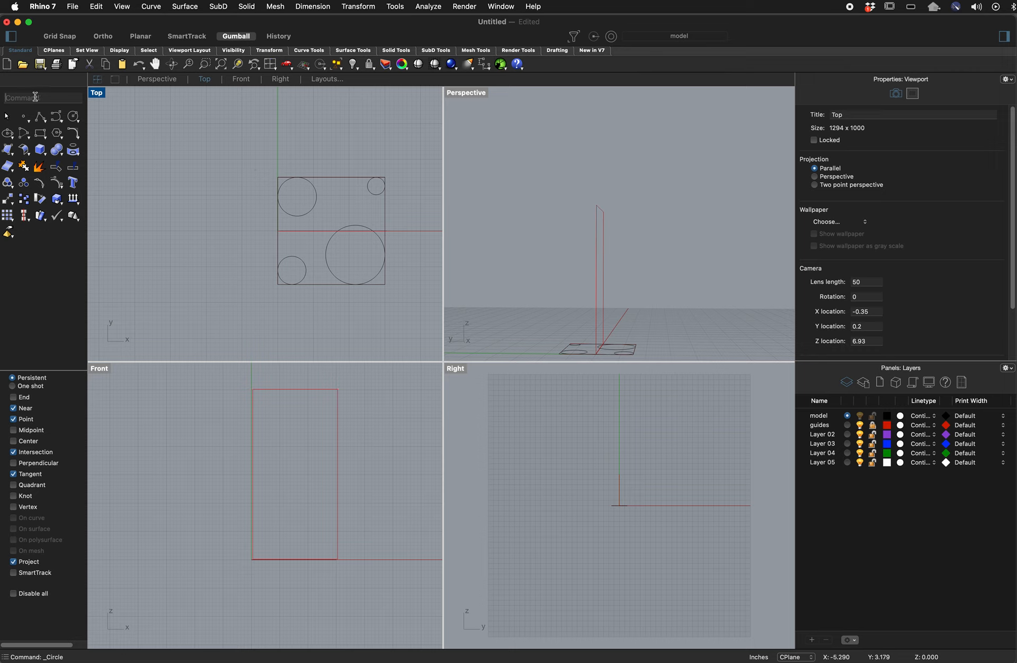
# - Trim away the inner arcs of the corner circles, using the square and all four circles as cutting objects
pyautogui.write('Trim')
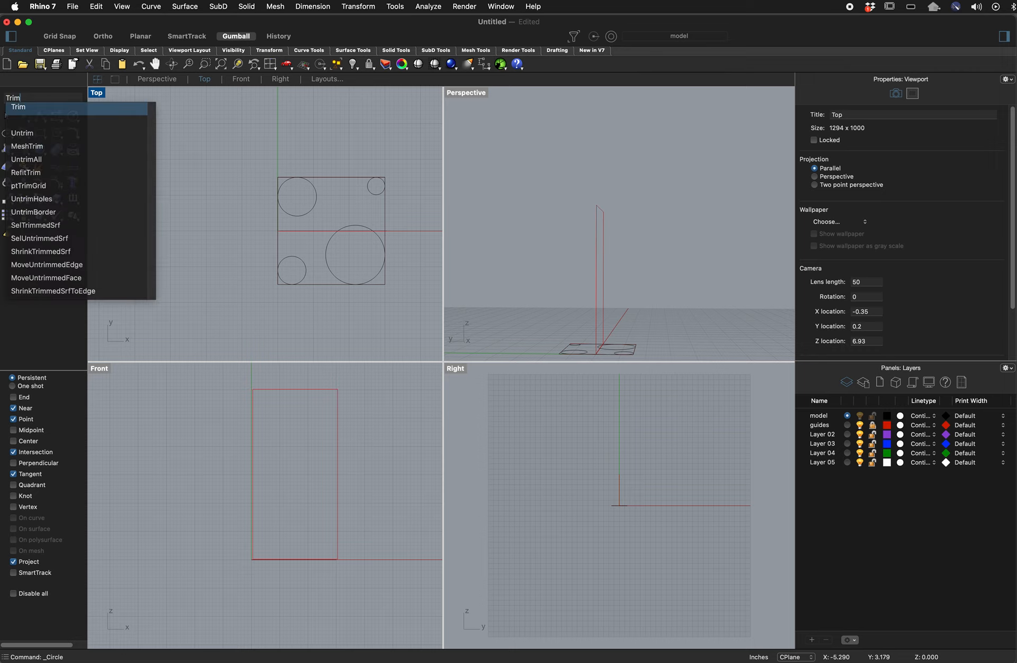
pyautogui.press('Return')
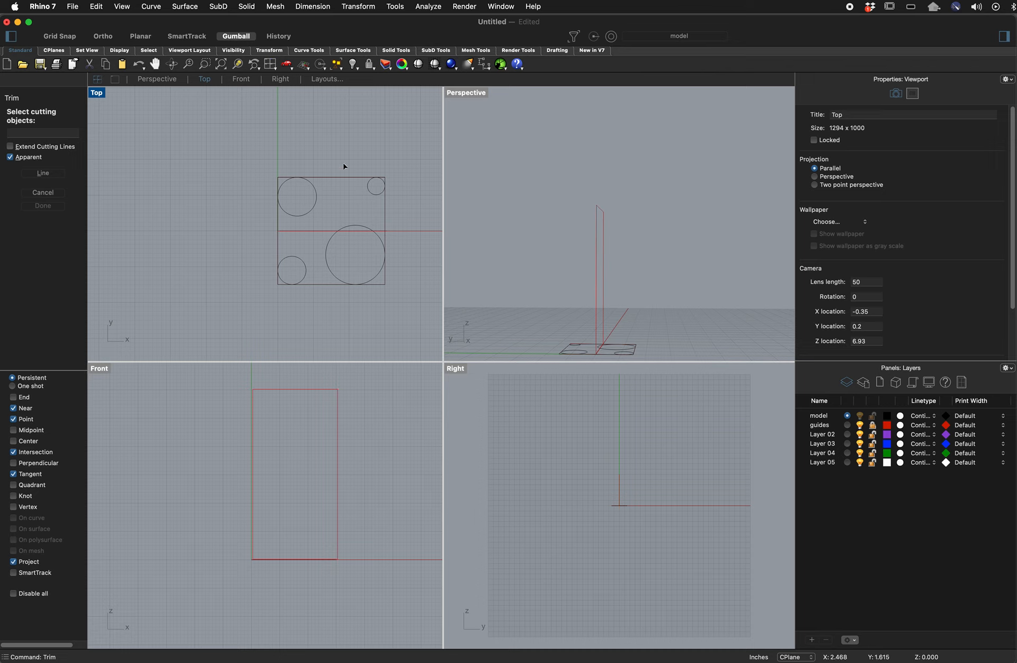
pyautogui.moveTo(267, 159); pyautogui.dragTo(406, 324)
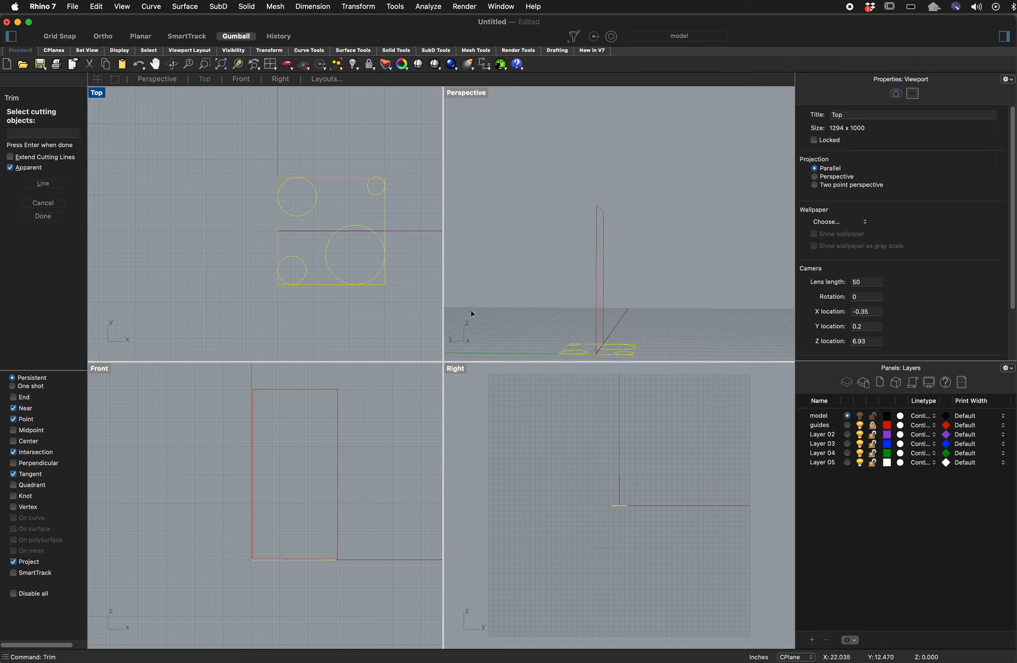
pyautogui.press('Return')
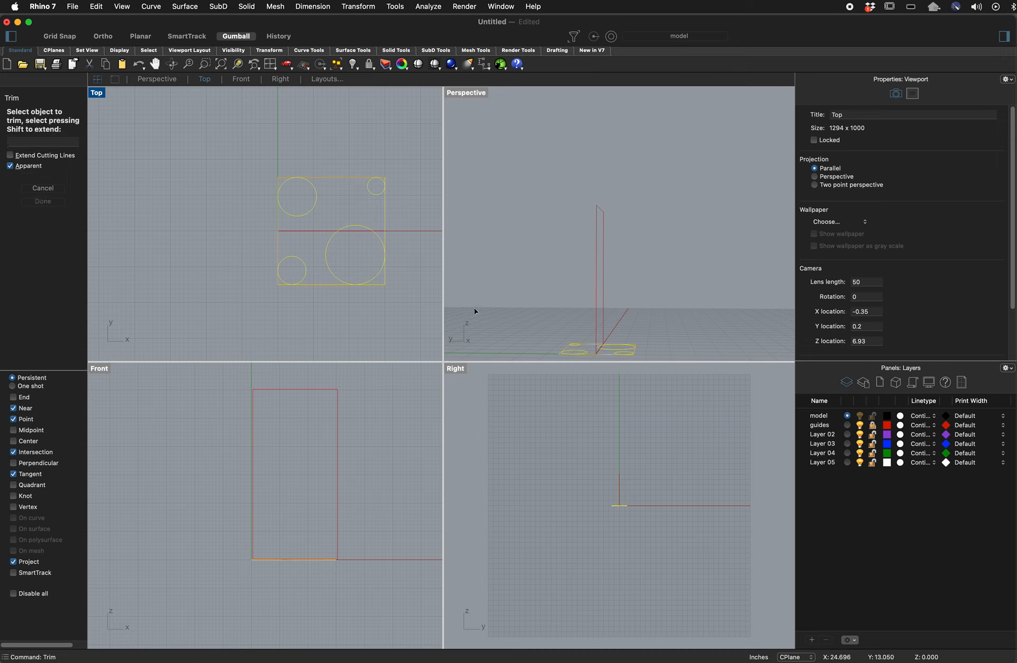
pyautogui.click(309, 214)
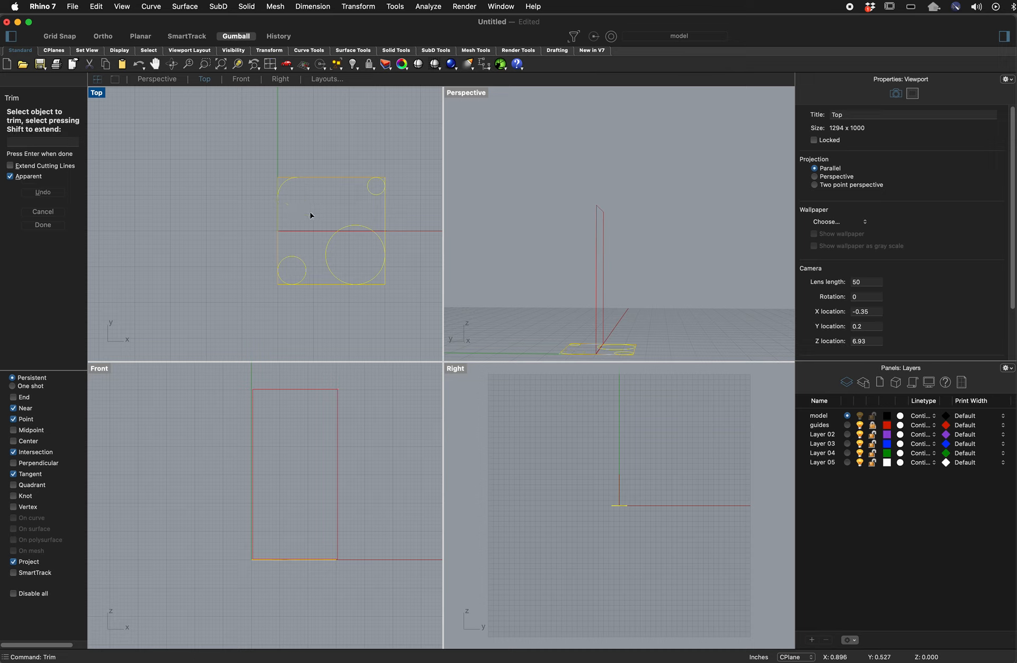
pyautogui.click(348, 228)
pyautogui.click(305, 267)
# - Maximize the Top view and trim off the square's sharp corners outside the arcs, toggling the guides layer's visibility to check the outline
pyautogui.doubleClick(97, 94)
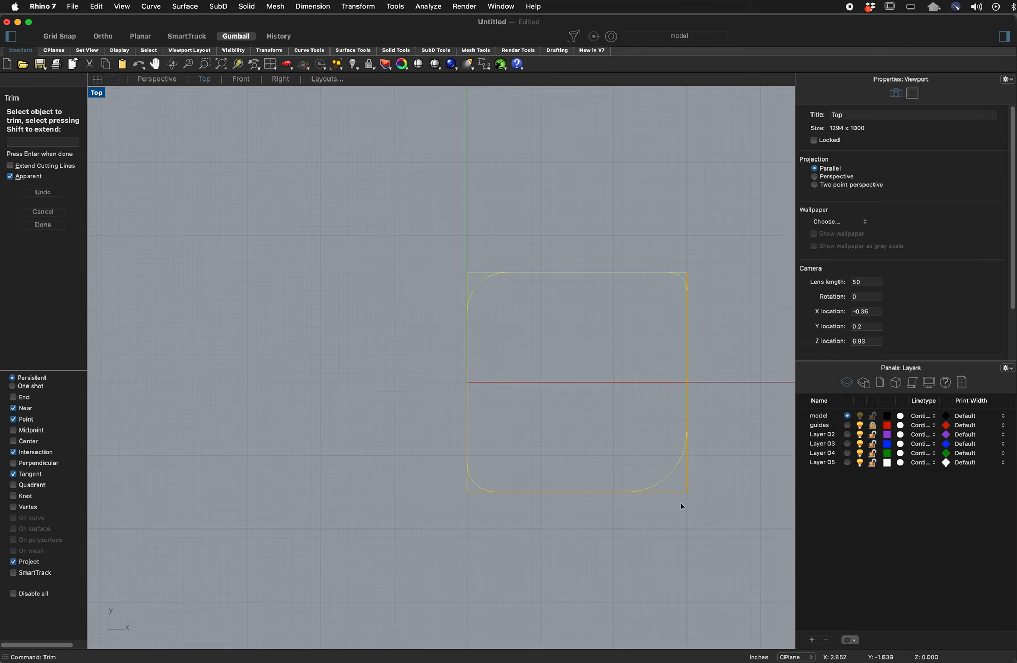
pyautogui.scroll(5, 757, 414)
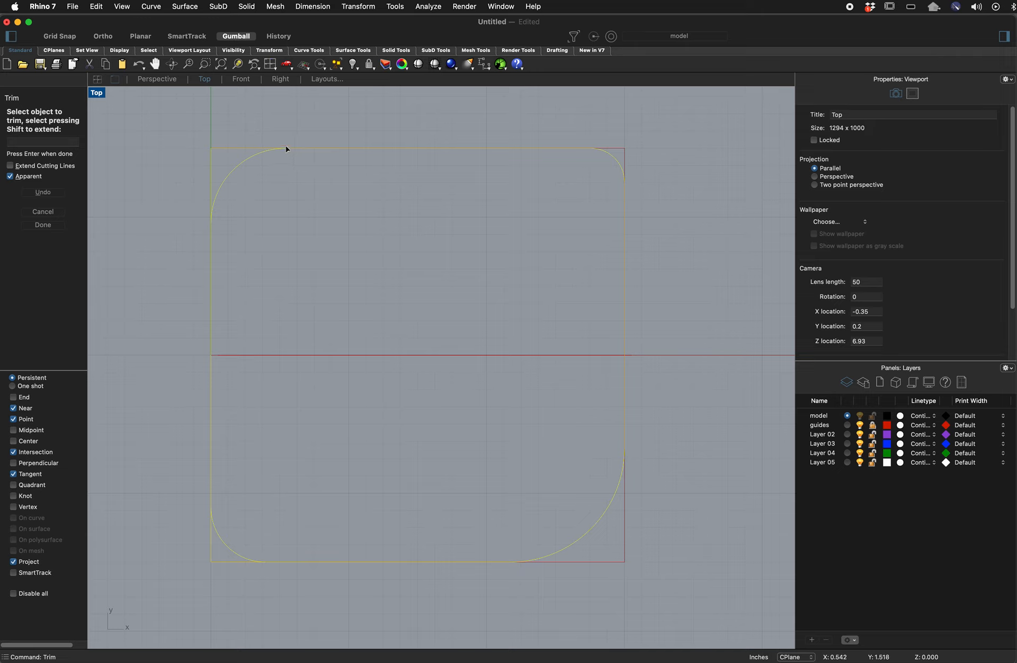
pyautogui.click(241, 149)
pyautogui.click(221, 562)
pyautogui.click(860, 426)
pyautogui.click(860, 425)
pyautogui.press('Escape')
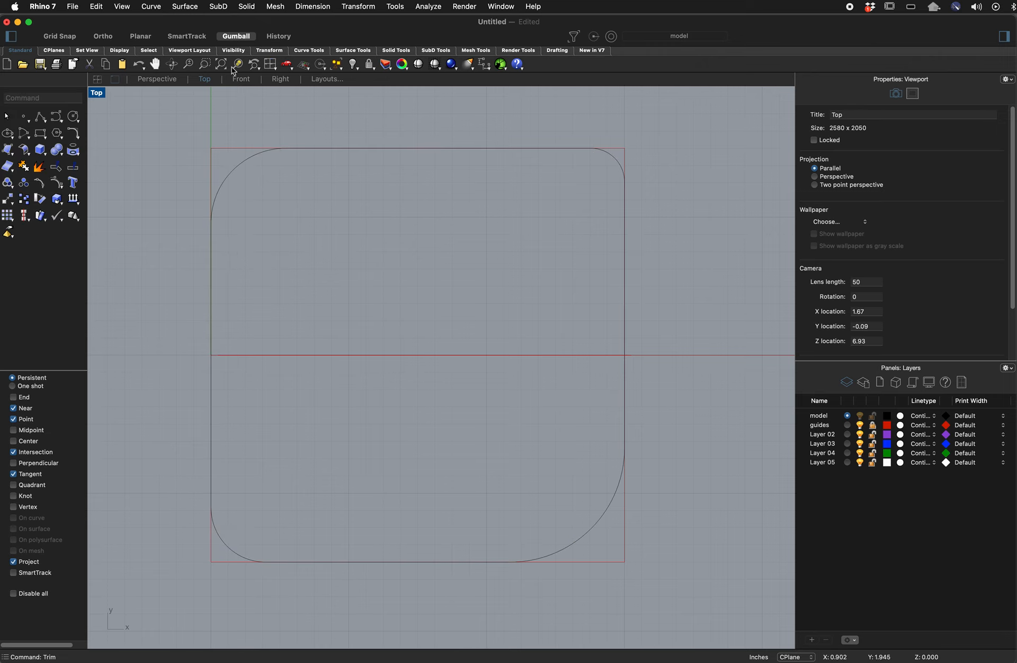
# - Join the four straight edges and four corner arcs of the rounded outline into one closed curve
pyautogui.write('Join')
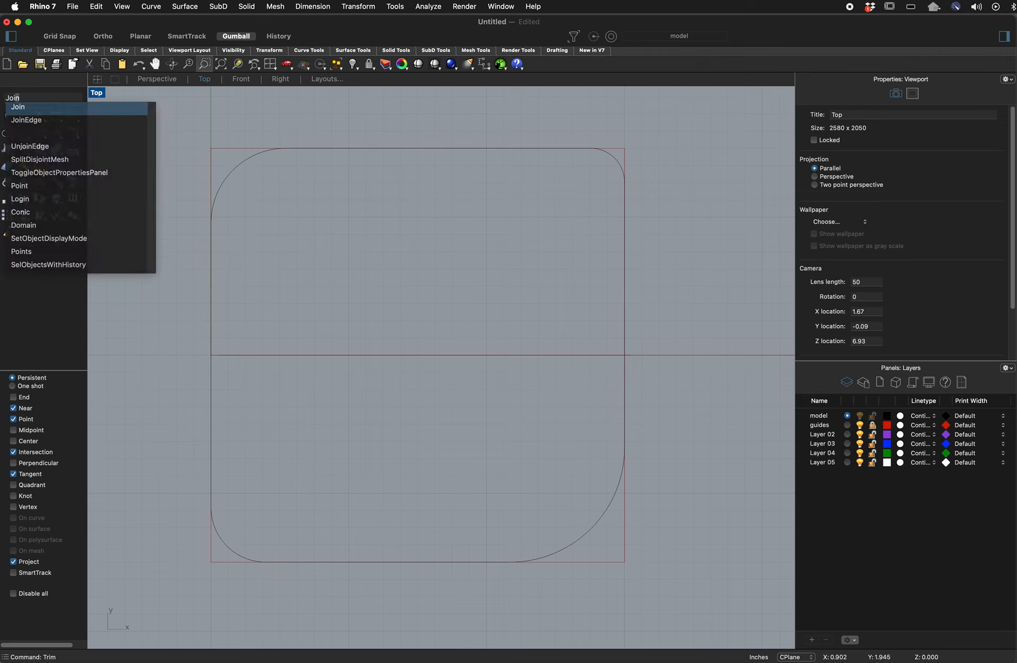
pyautogui.press('Return')
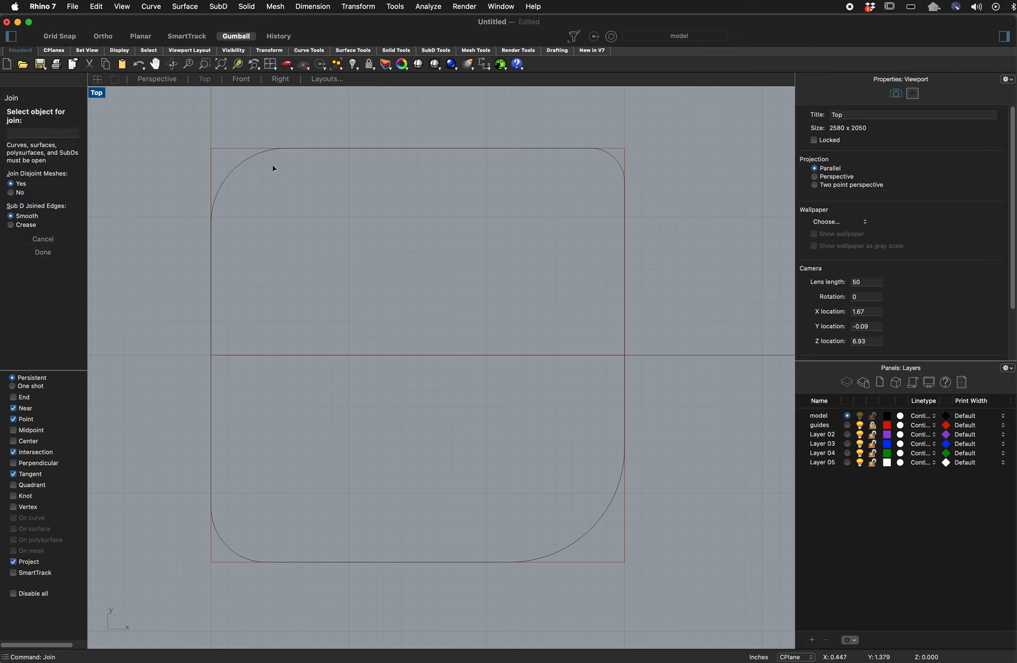
pyautogui.click(246, 164)
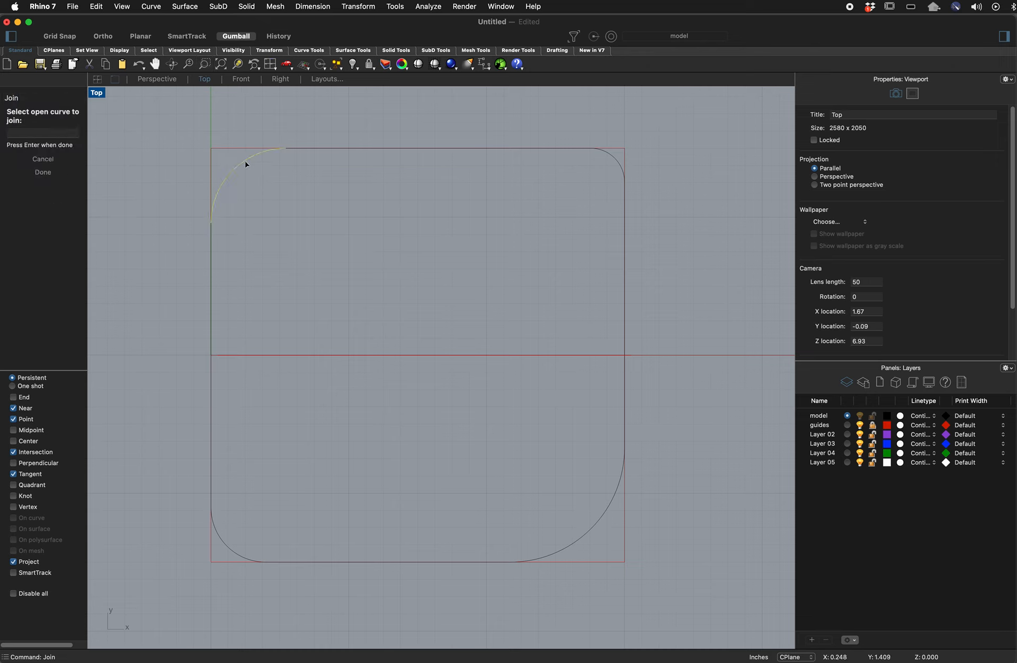
pyautogui.click(395, 151)
pyautogui.click(617, 163)
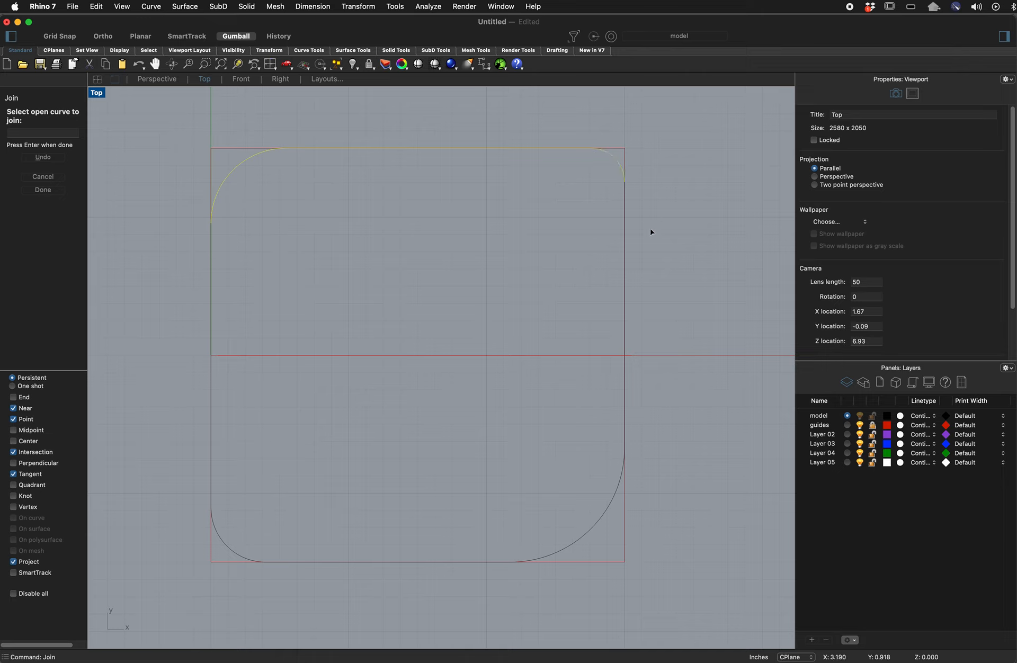
pyautogui.click(626, 239)
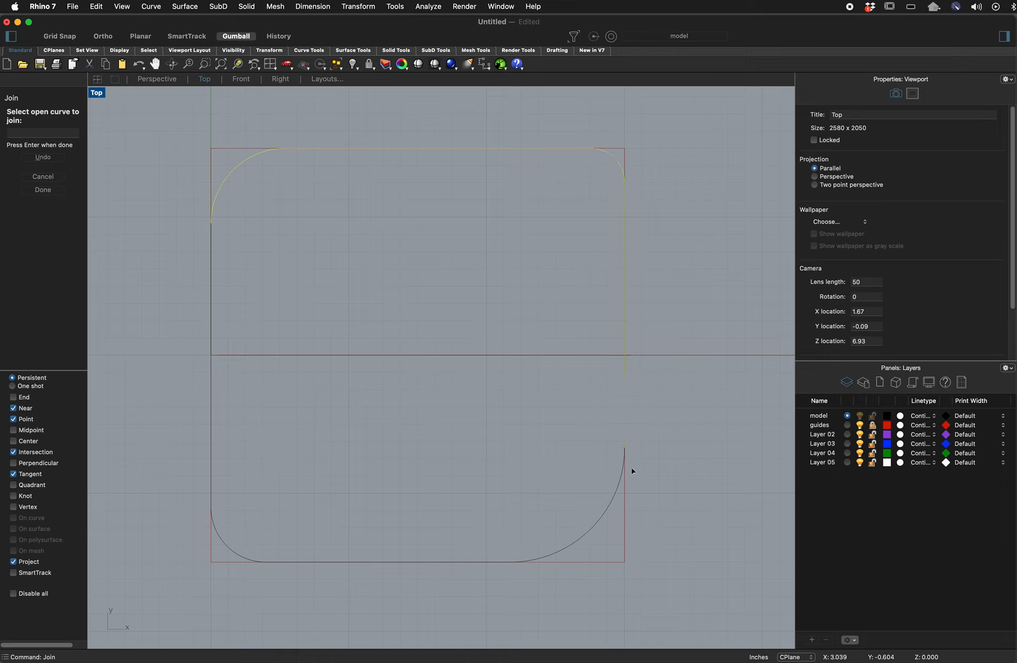
pyautogui.click(607, 512)
pyautogui.click(493, 563)
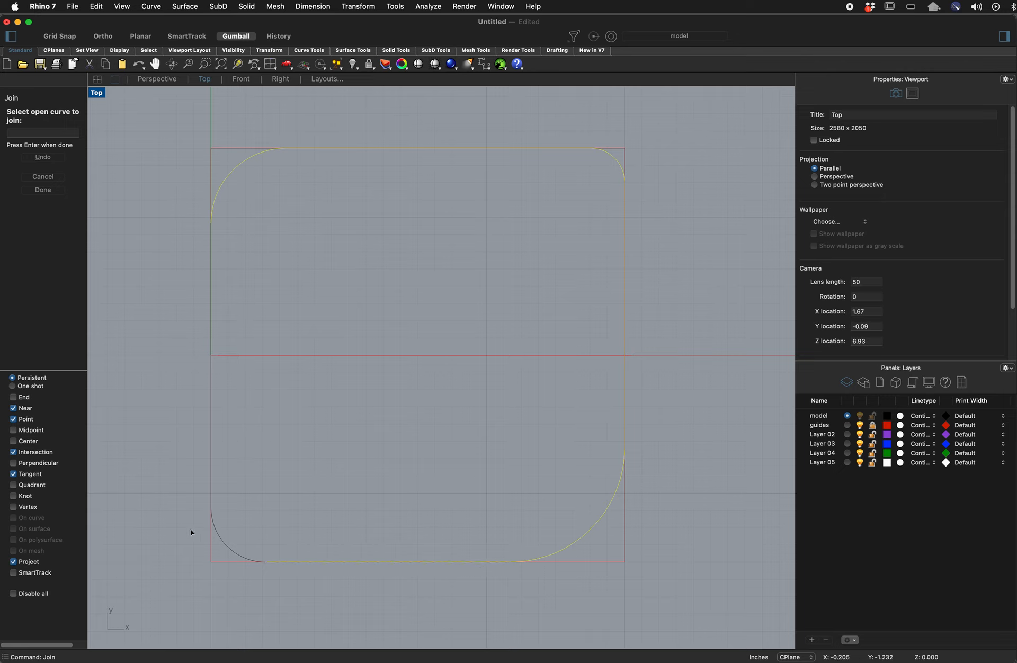
pyautogui.click(232, 553)
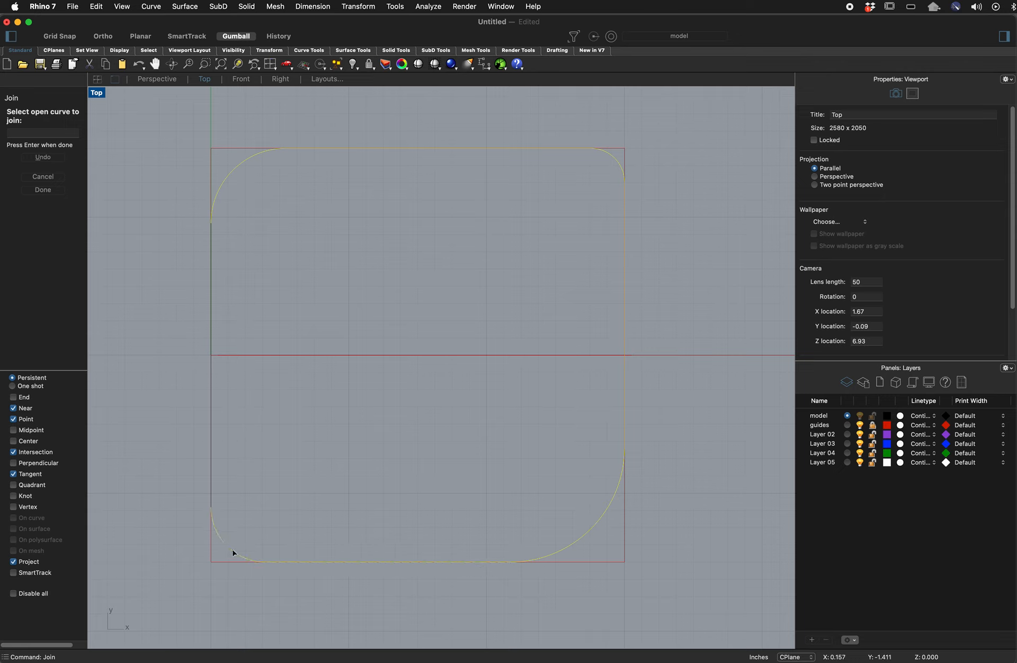
pyautogui.click(211, 479)
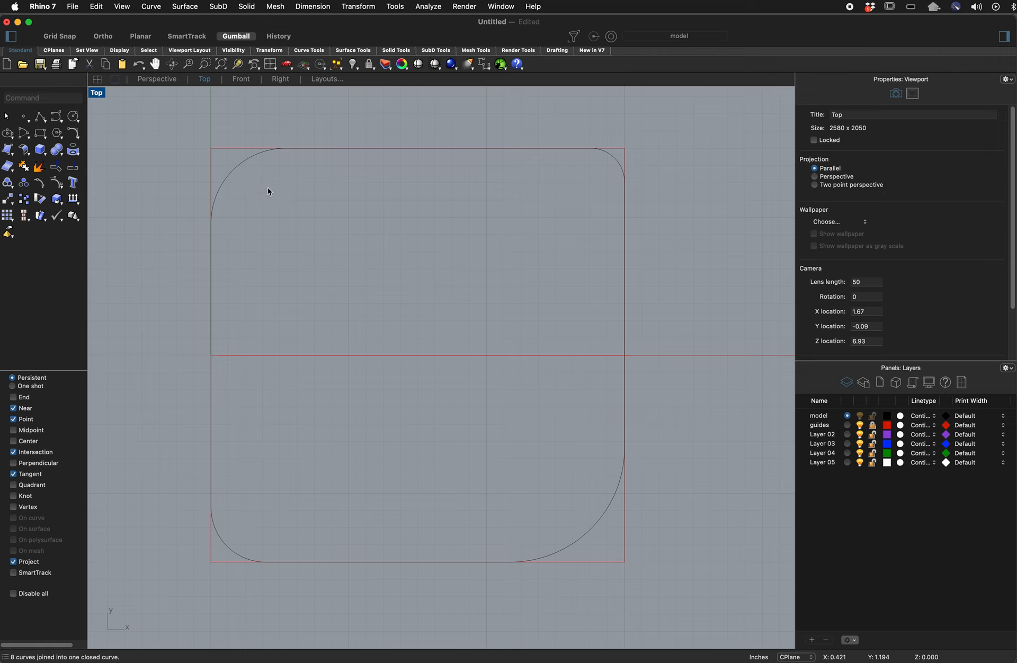
# - Restore the four-view layout and extrude the closed rounded outline upward into a solid 5 inches tall
pyautogui.click(245, 163)
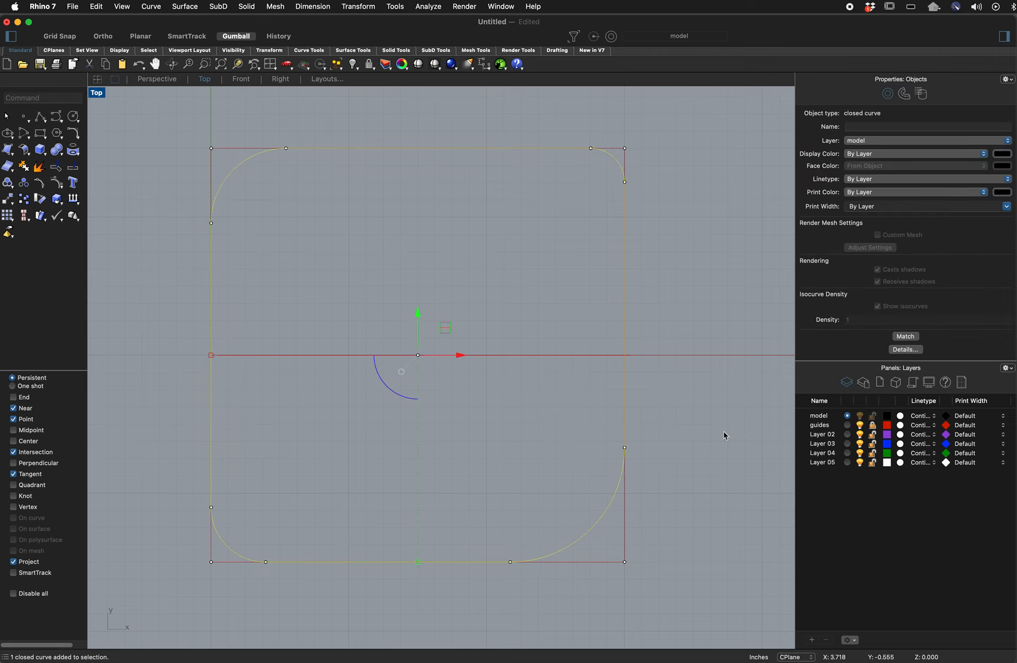
pyautogui.doubleClick(102, 93)
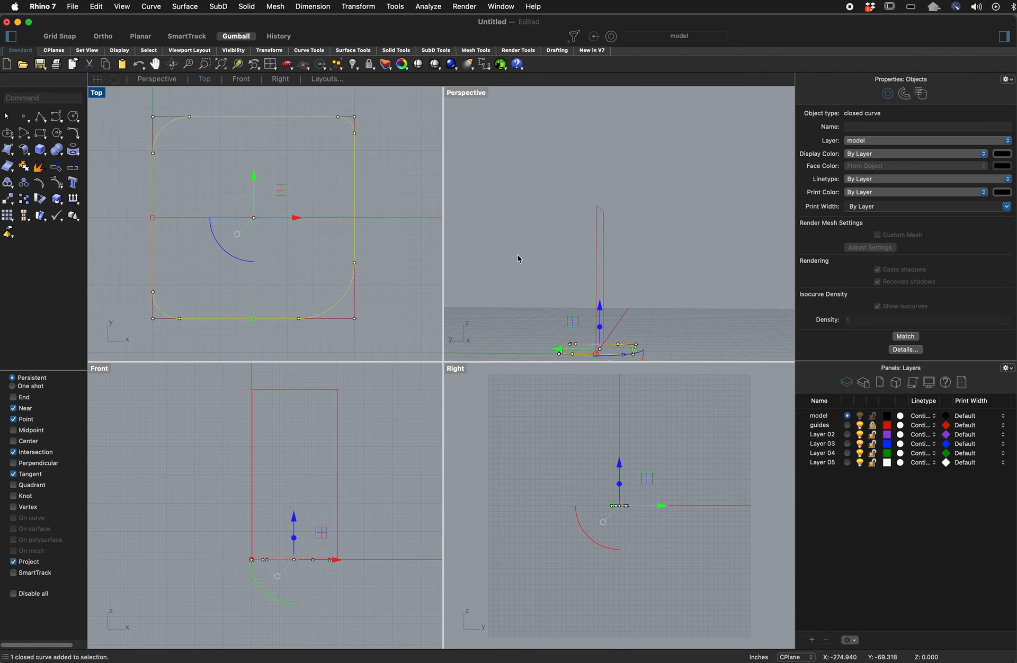
pyautogui.write('ExtrudeCrv')
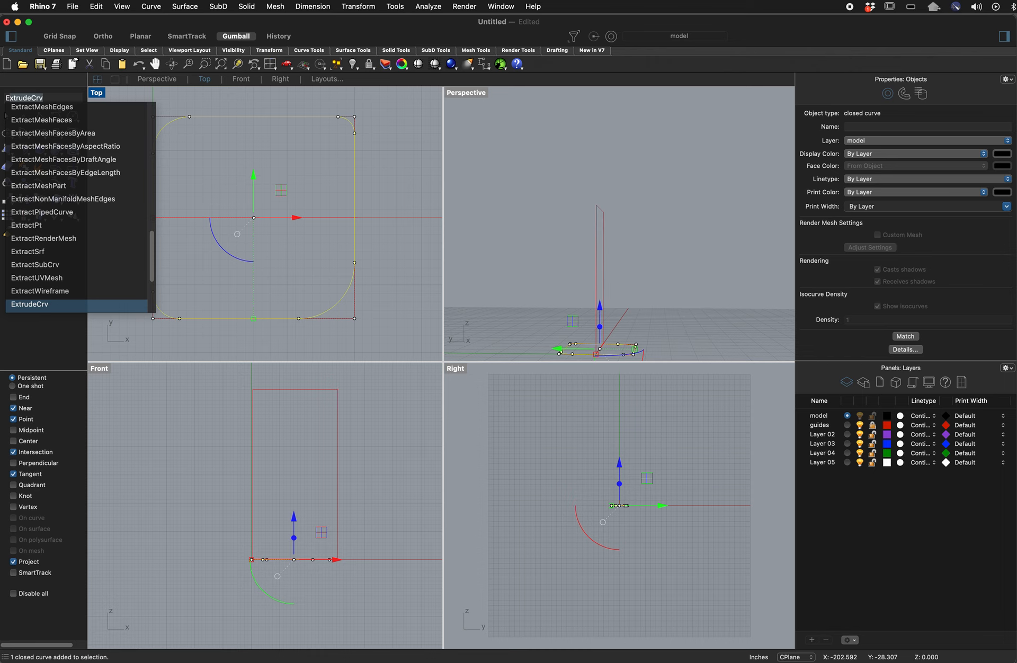
pyautogui.press('Return')
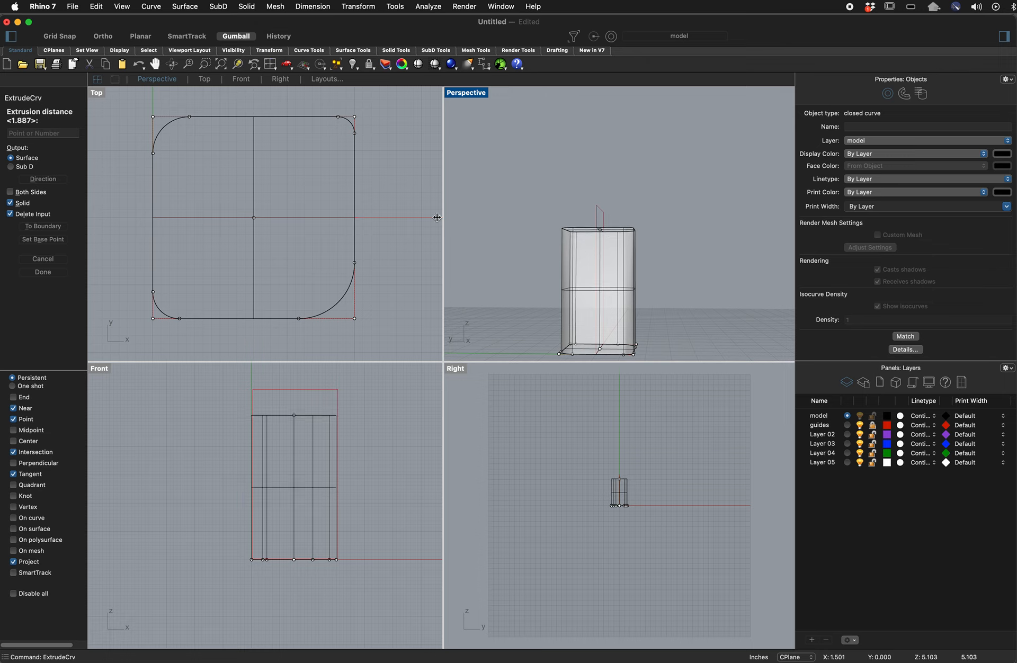
pyautogui.click(59, 131)
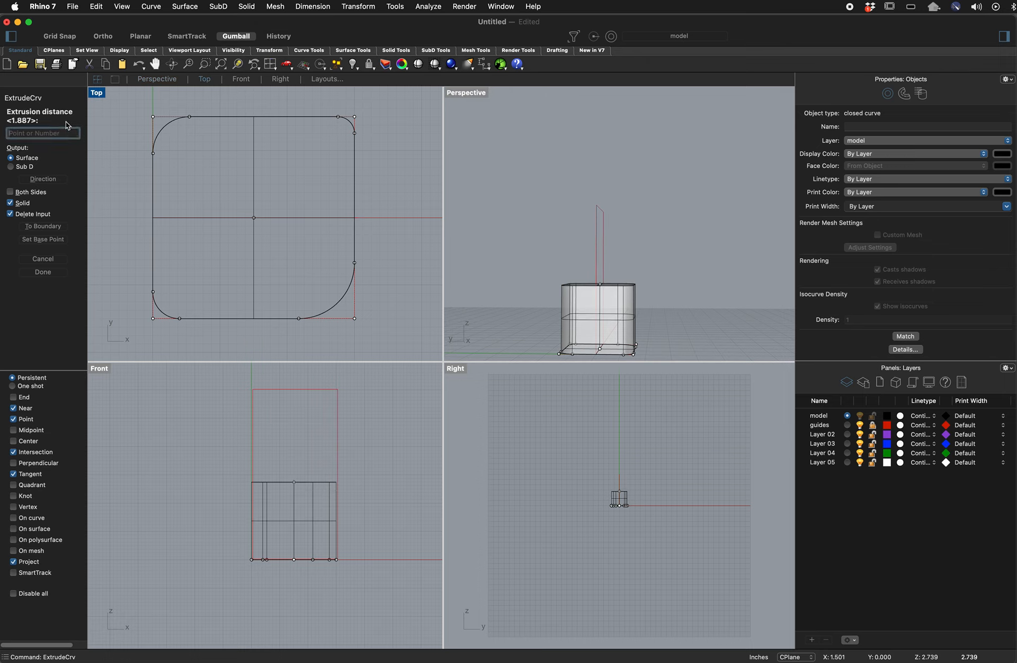
pyautogui.write('5')
pyautogui.press('Return')
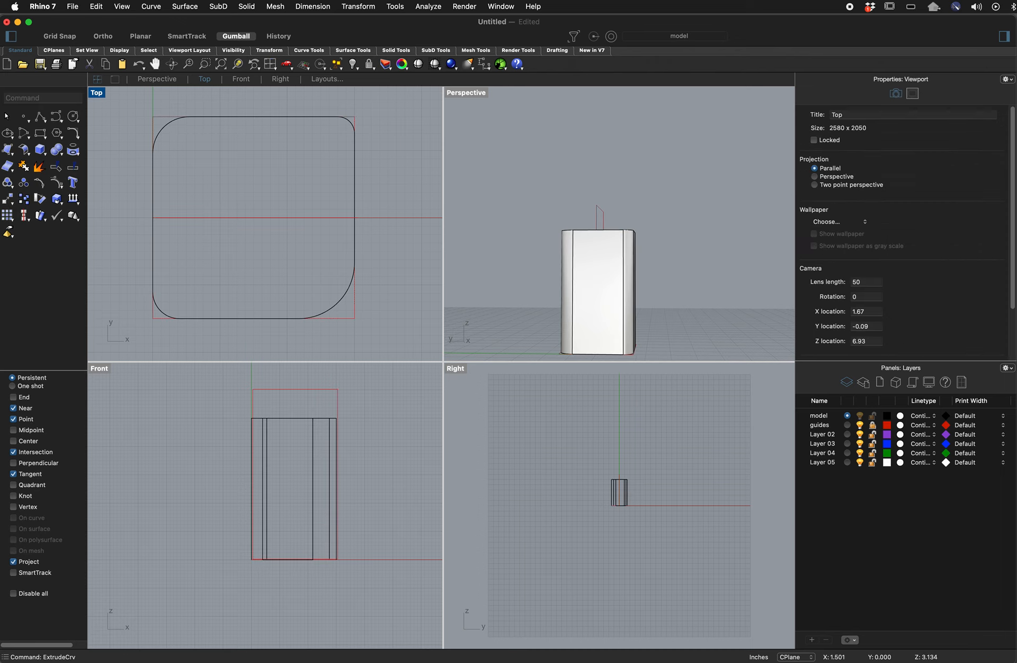
# - Examine the extruded block and its top face from a raised angle in the Perspective view
pyautogui.scroll(-2, 636, 241)
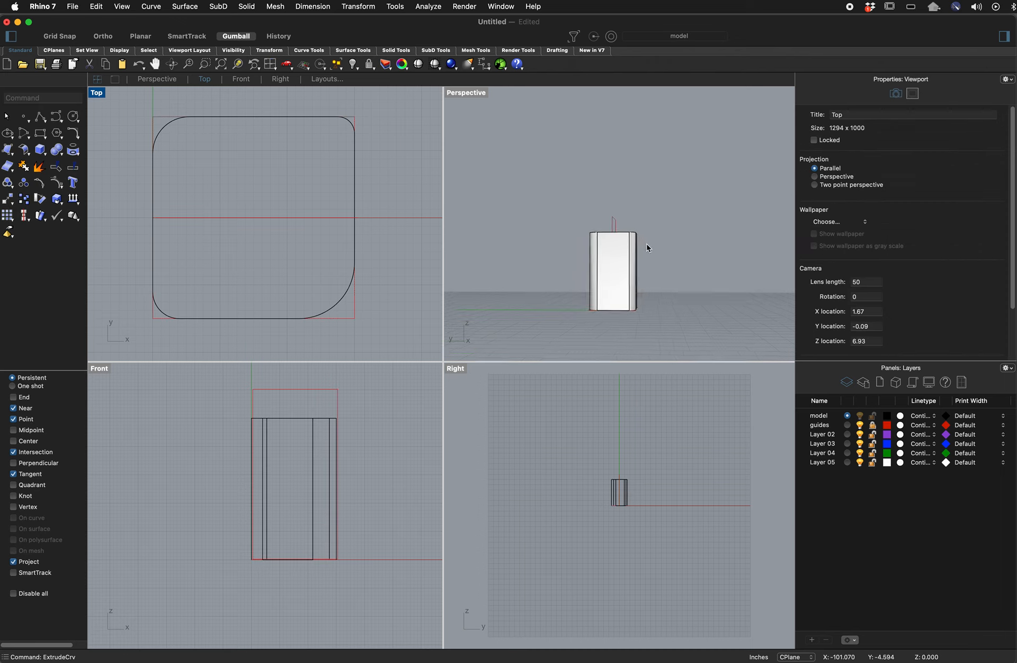
pyautogui.moveTo(659, 233); pyautogui.dragTo(789, 268, button='right')
pyautogui.scroll(-5, 603, 253)
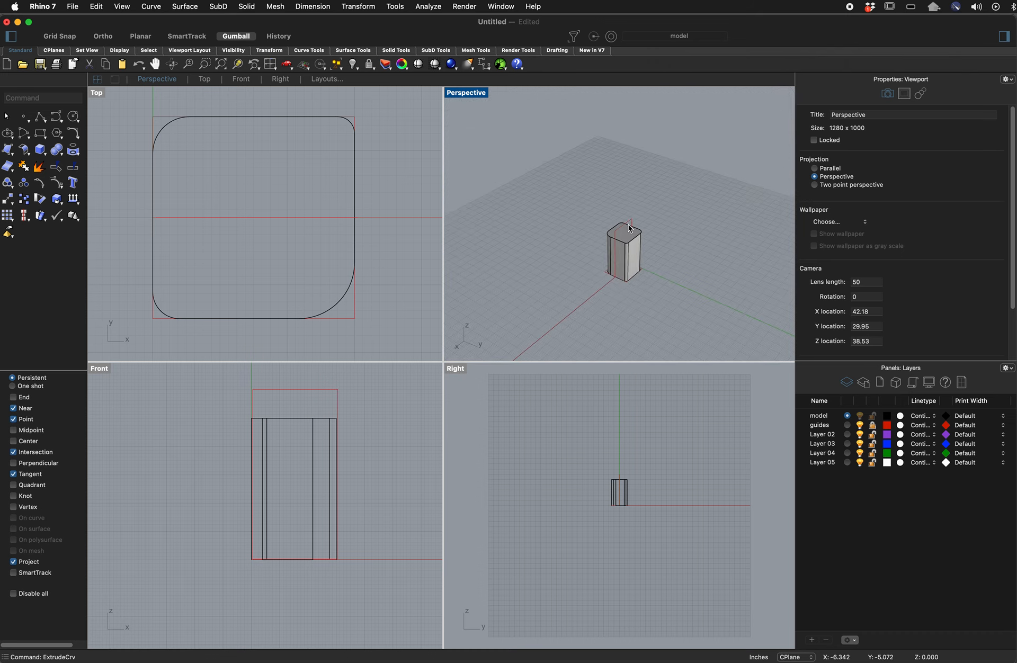
pyautogui.scroll(10, 624, 249)
pyautogui.scroll(3, 623, 258)
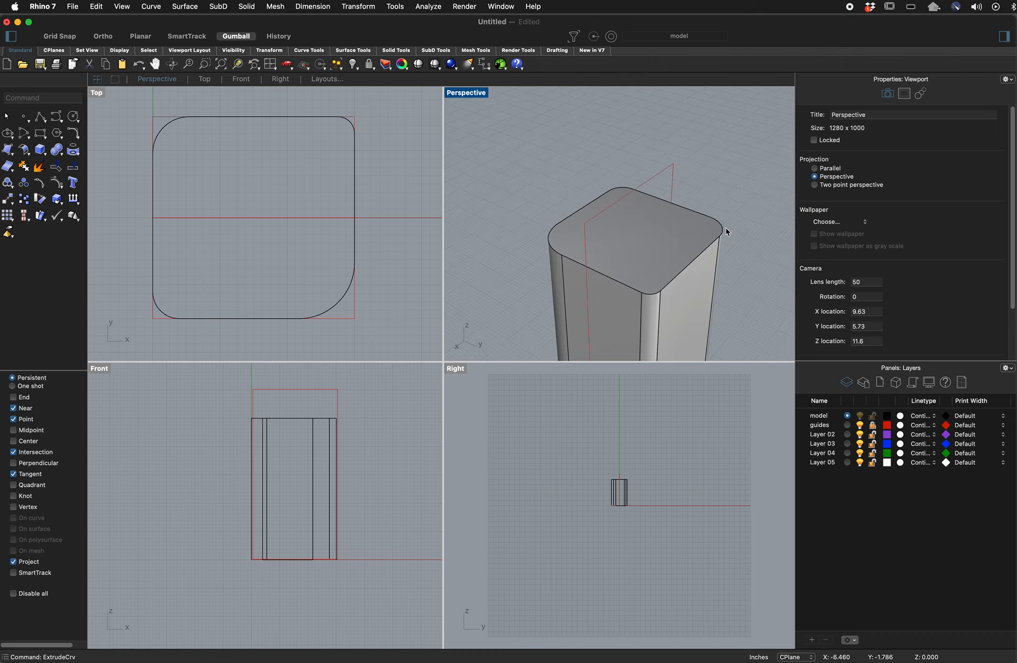
pyautogui.scroll(-5, 711, 306)
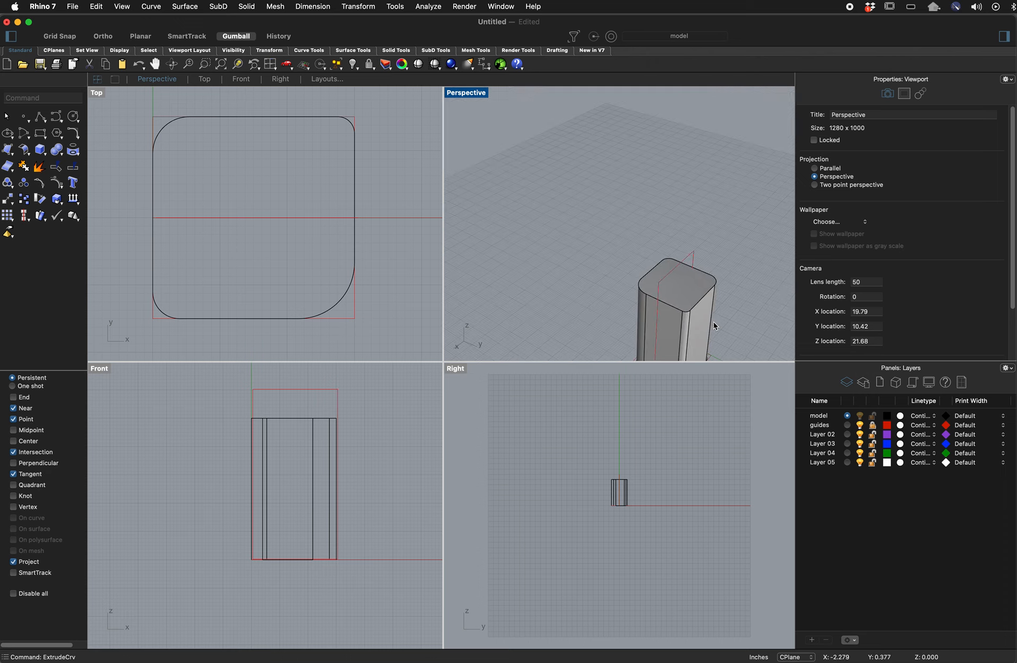
pyautogui.scroll(-3, 723, 322)
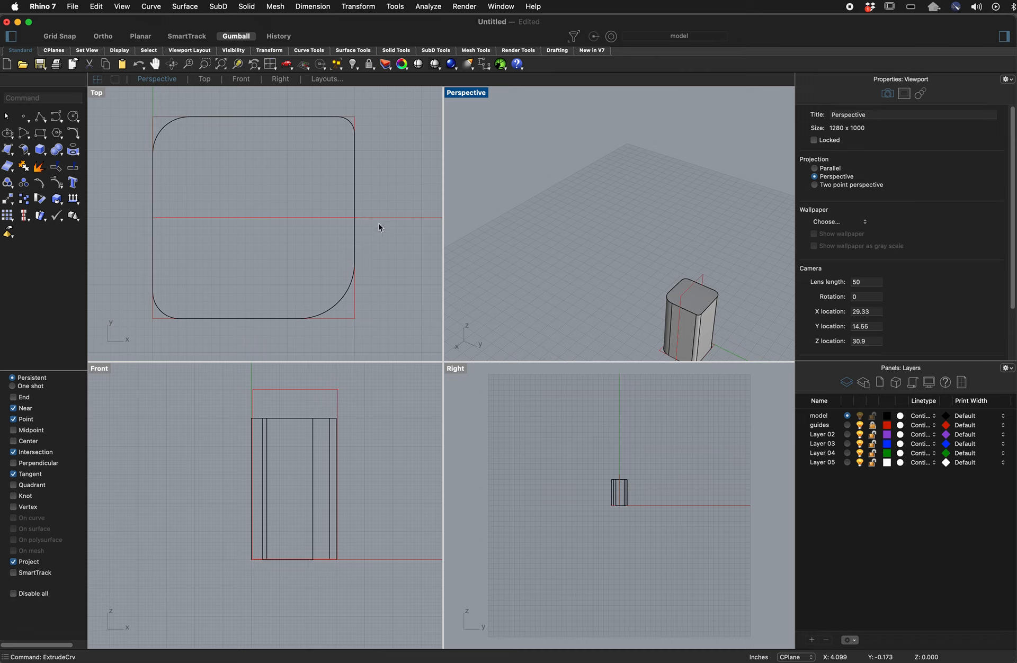
# - Draw a narrow rounded rectangle across the outline's upper edge in the Top view, with a corner radius of about 0.08 inch
pyautogui.click(40, 133)
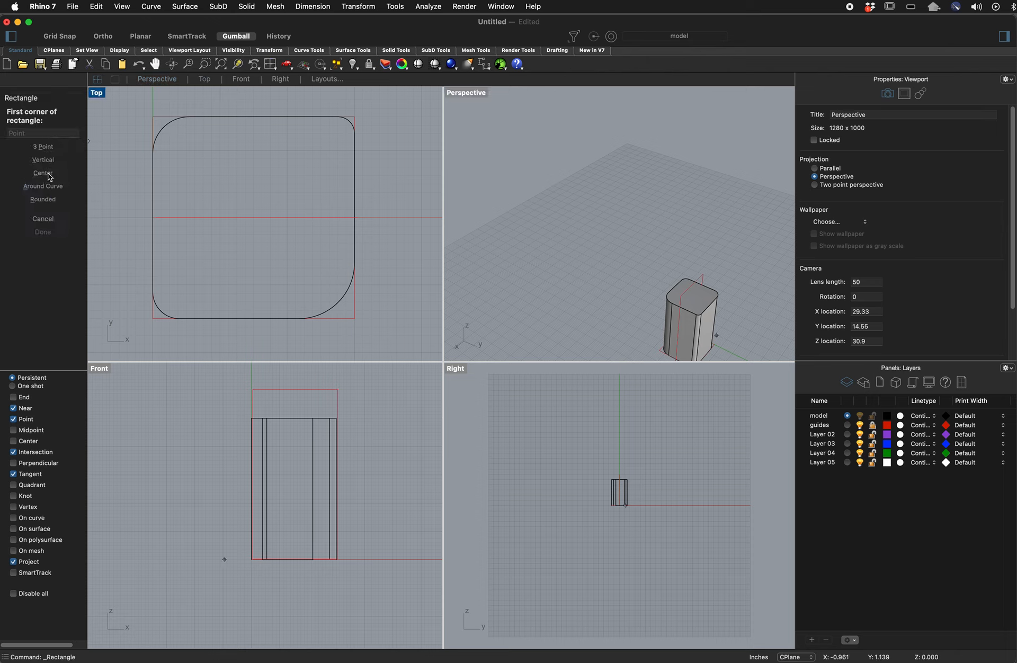
pyautogui.click(43, 200)
pyautogui.click(220, 108)
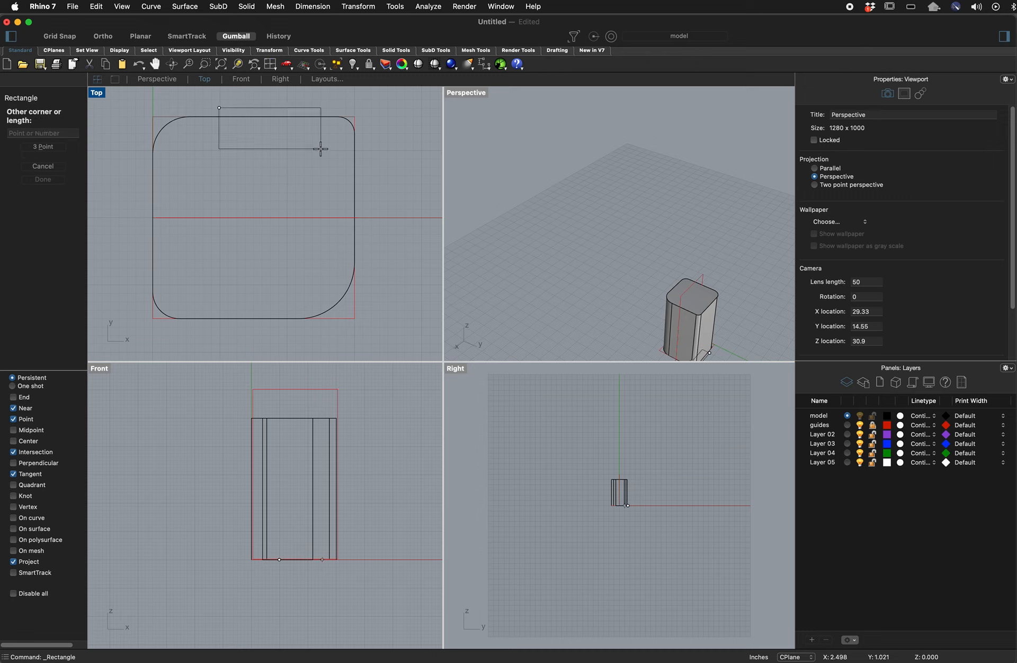
pyautogui.click(287, 128)
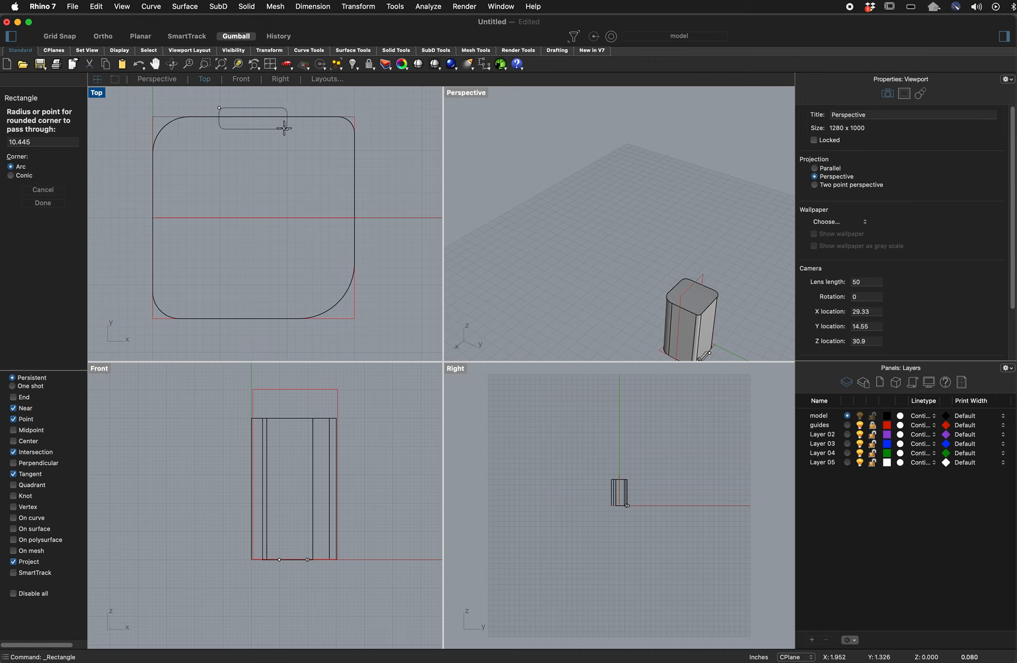
pyautogui.click(284, 128)
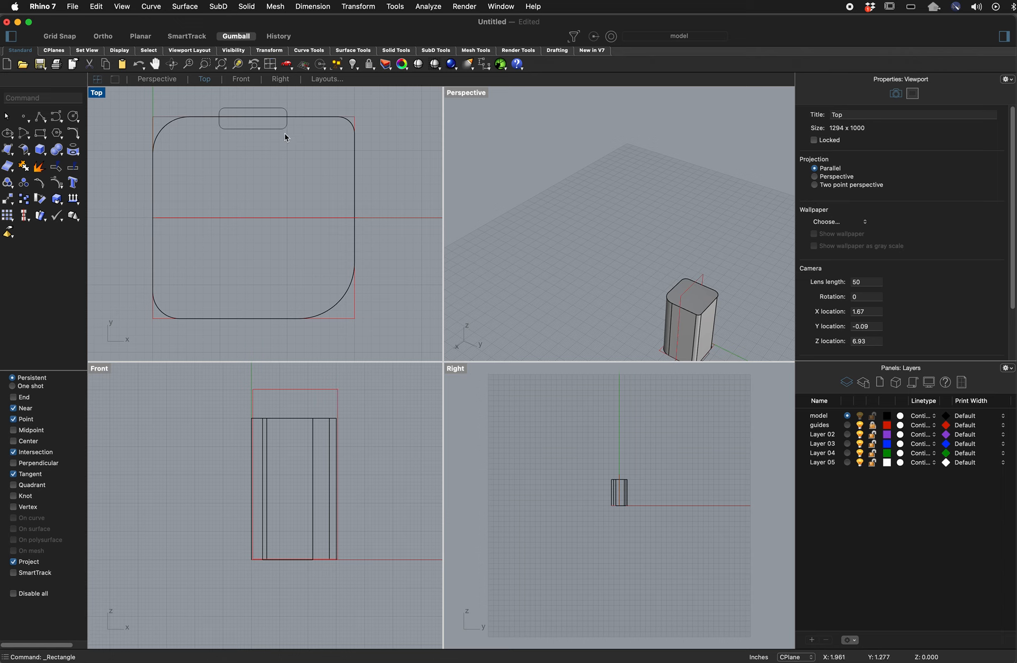
# - Move the rounded rectangle vertically in the Top view so that it is centred on the block's upper edge
pyautogui.click(279, 129)
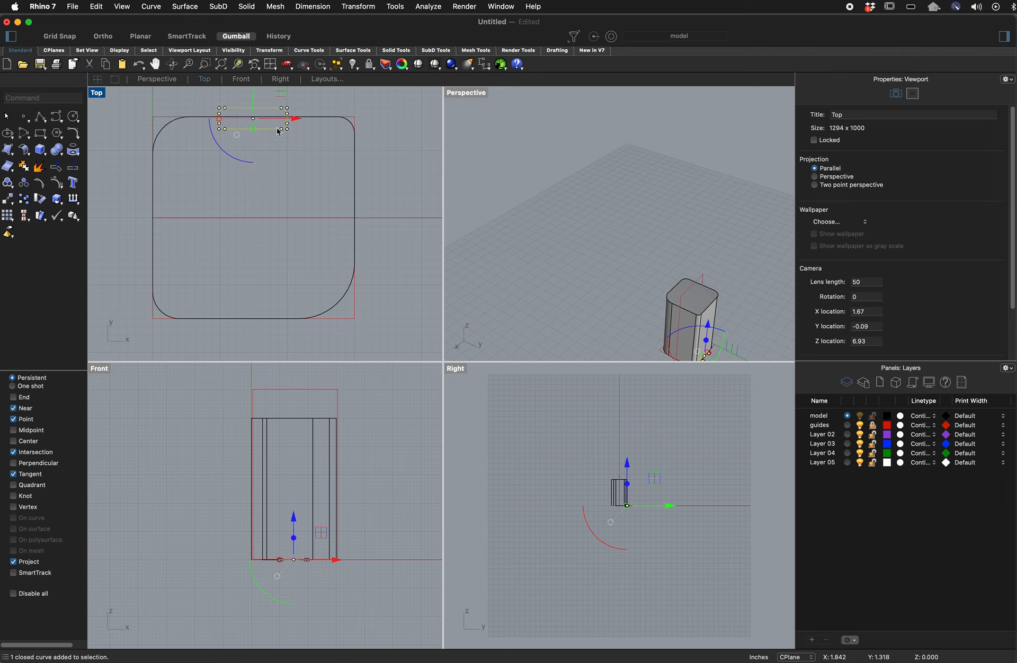
pyautogui.scroll(-2, 231, 107)
pyautogui.scroll(5, 231, 107)
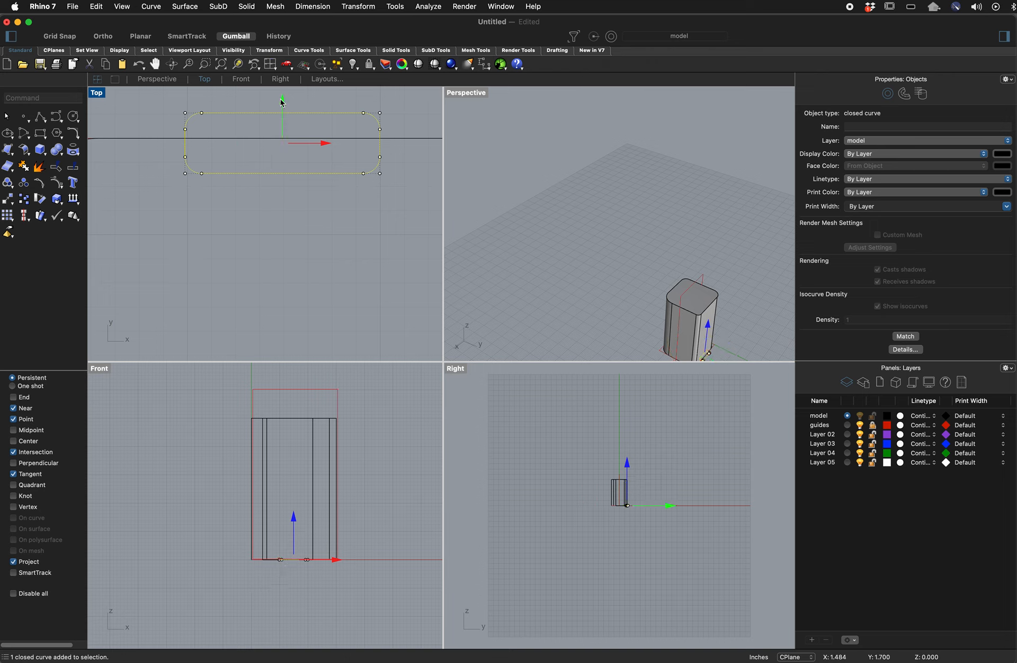
pyautogui.moveTo(282, 101)
pyautogui.mouseDown()
pyautogui.moveTo(280, 86)
pyautogui.moveTo(270, 103)
pyautogui.mouseUp()
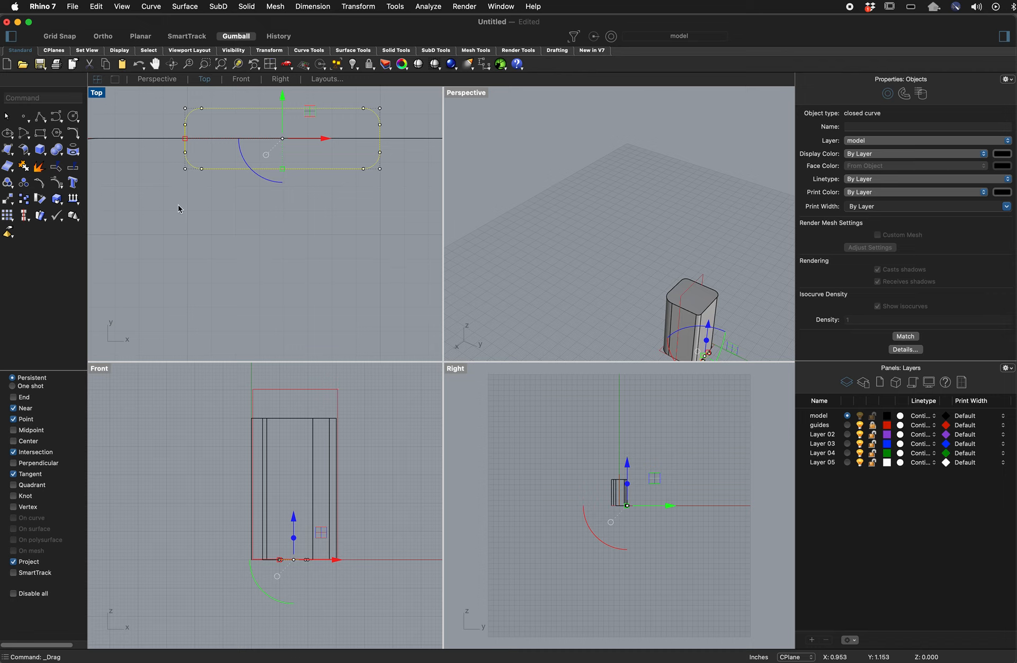
# - Extrude the rounded rectangle upward into a solid 4 inches tall
pyautogui.write('ExtrudeCrv')
pyautogui.press('Return')
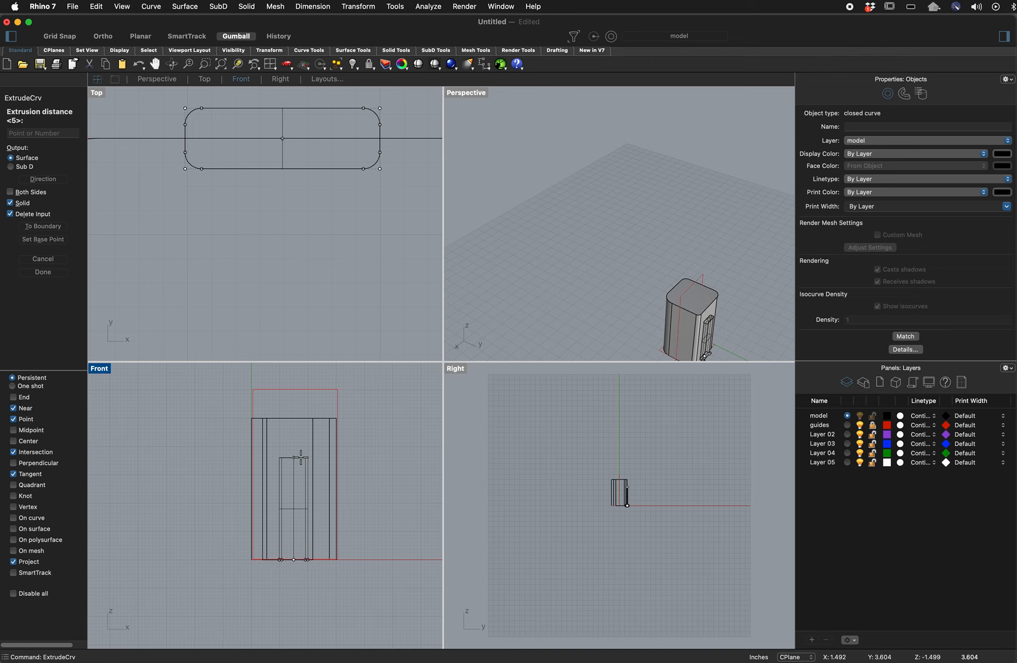
pyautogui.write('4')
pyautogui.press('Return')
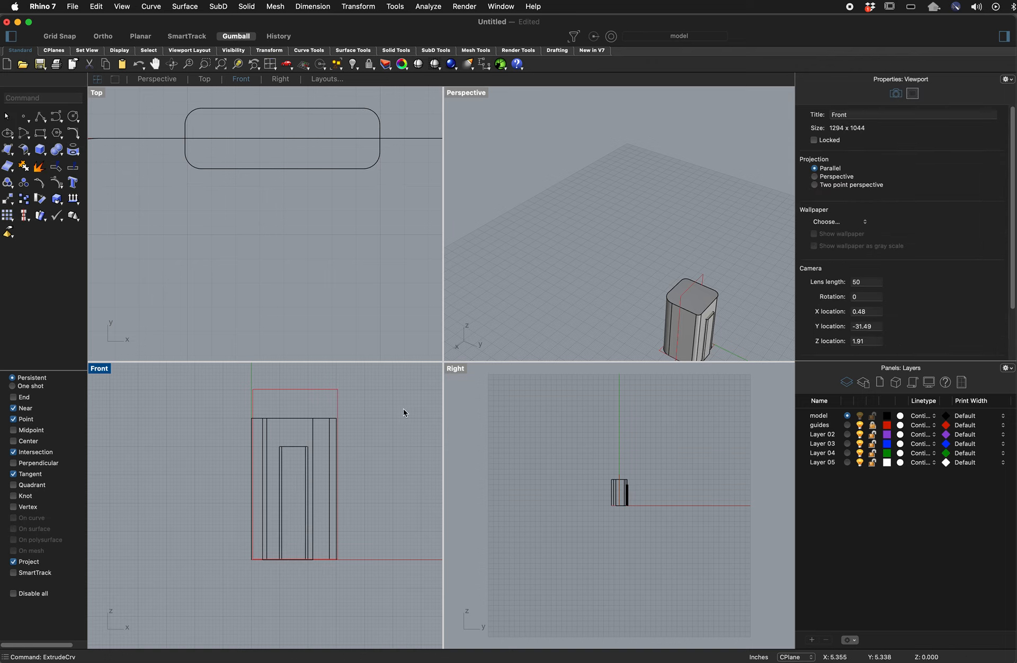
# - Raise the narrow extrusion in the Front view so that it is centred on the block's height, and deselect it
pyautogui.click(293, 447)
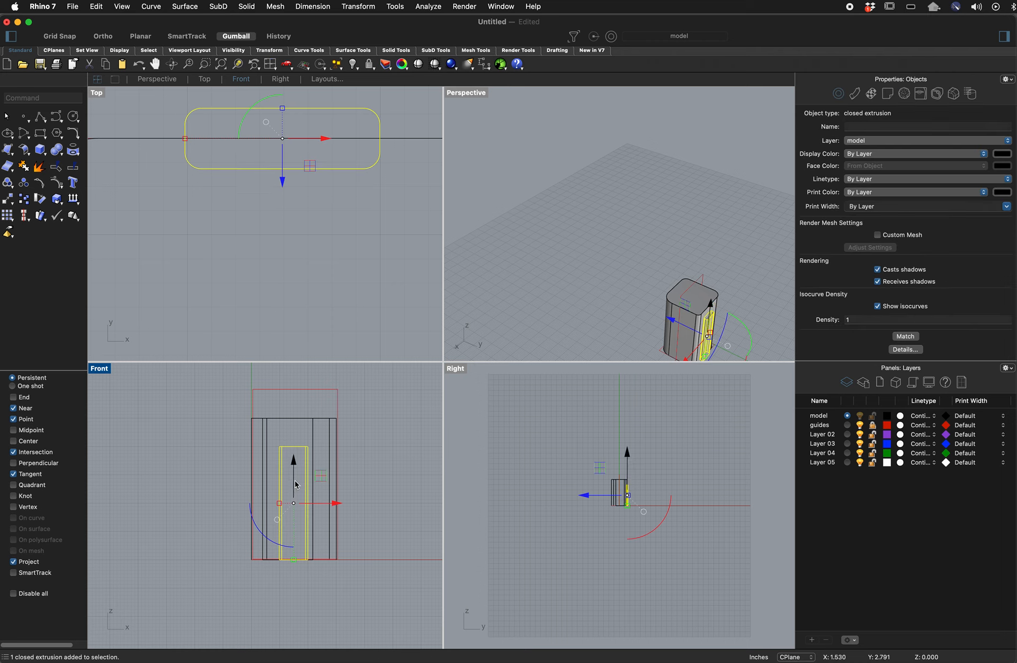
pyautogui.moveTo(294, 488); pyautogui.dragTo(294, 473)
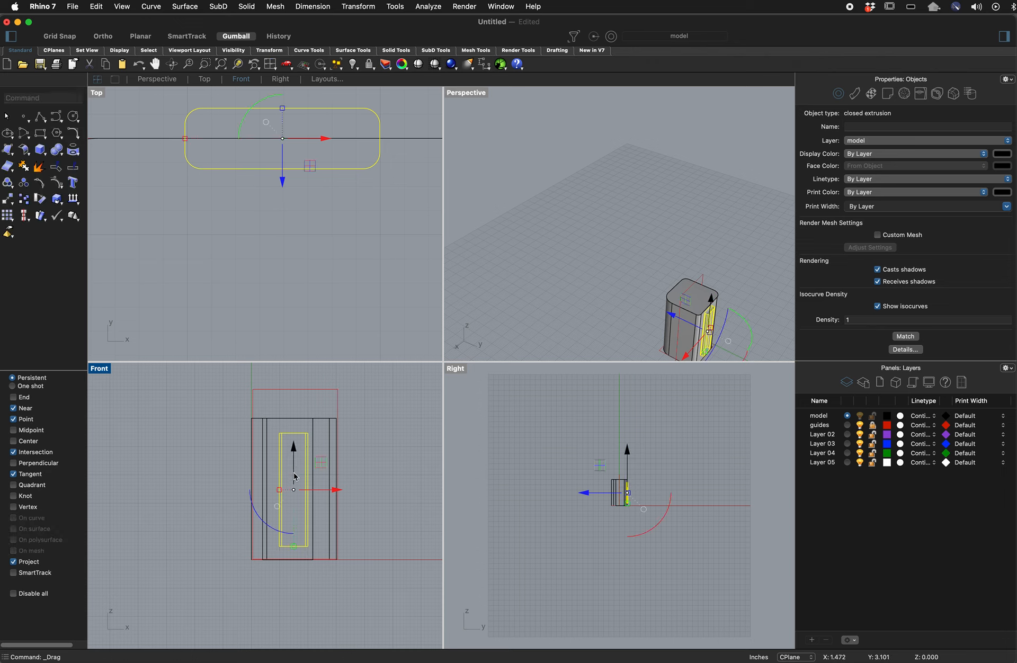
pyautogui.click(393, 526)
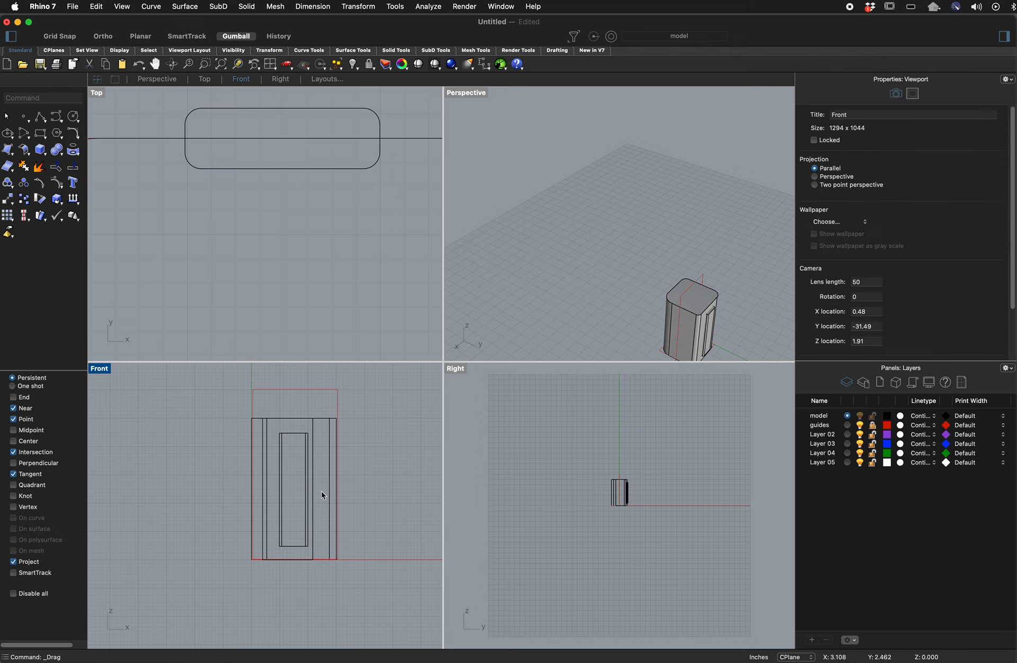
# - Maximize the Perspective view and fit the whole model in it to examine the narrow extrusion on the block
pyautogui.doubleClick(471, 95)
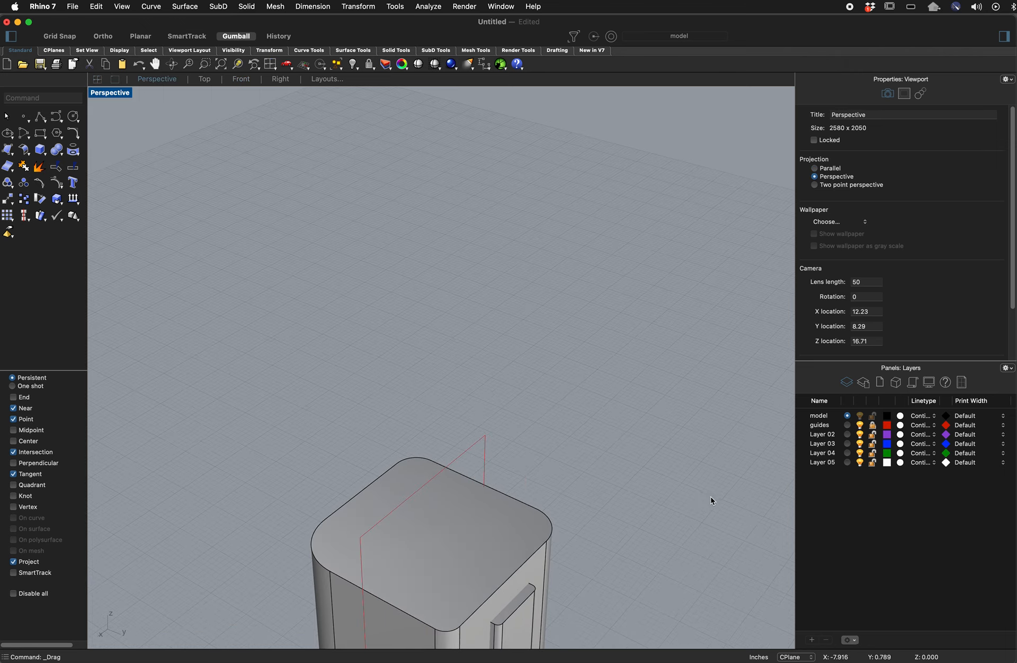
pyautogui.moveTo(635, 528); pyautogui.dragTo(631, 507, button='right')
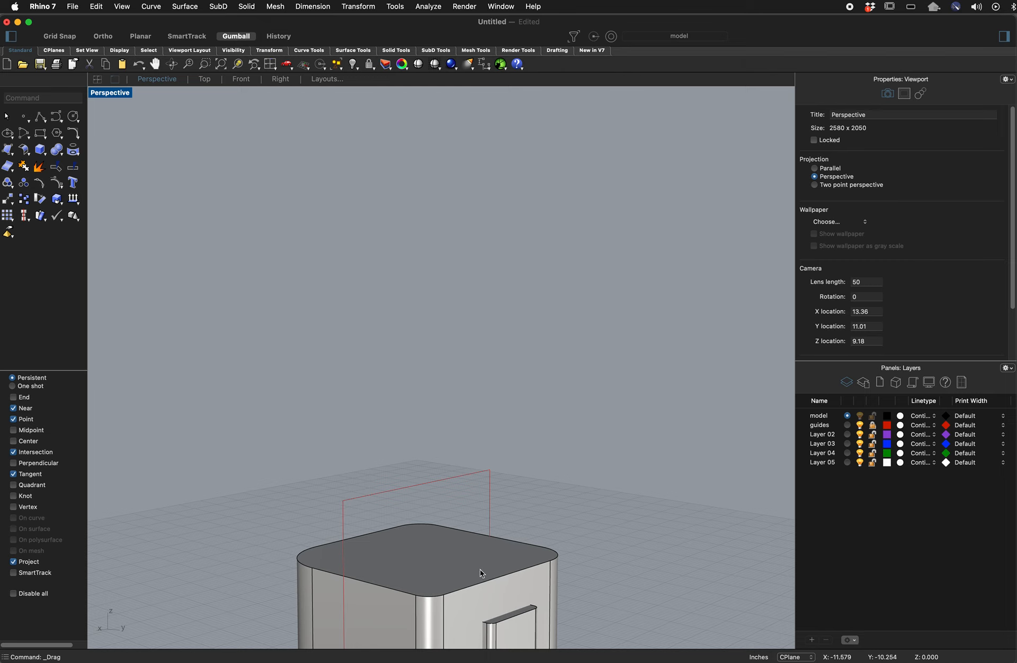
pyautogui.scroll(2, 479, 574)
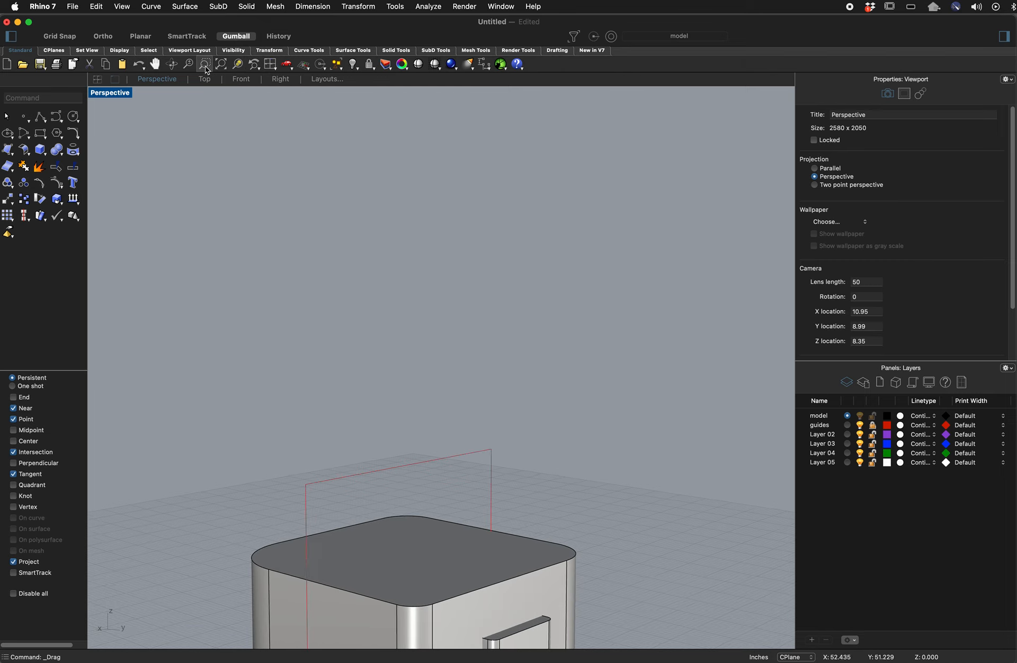
pyautogui.click(222, 66)
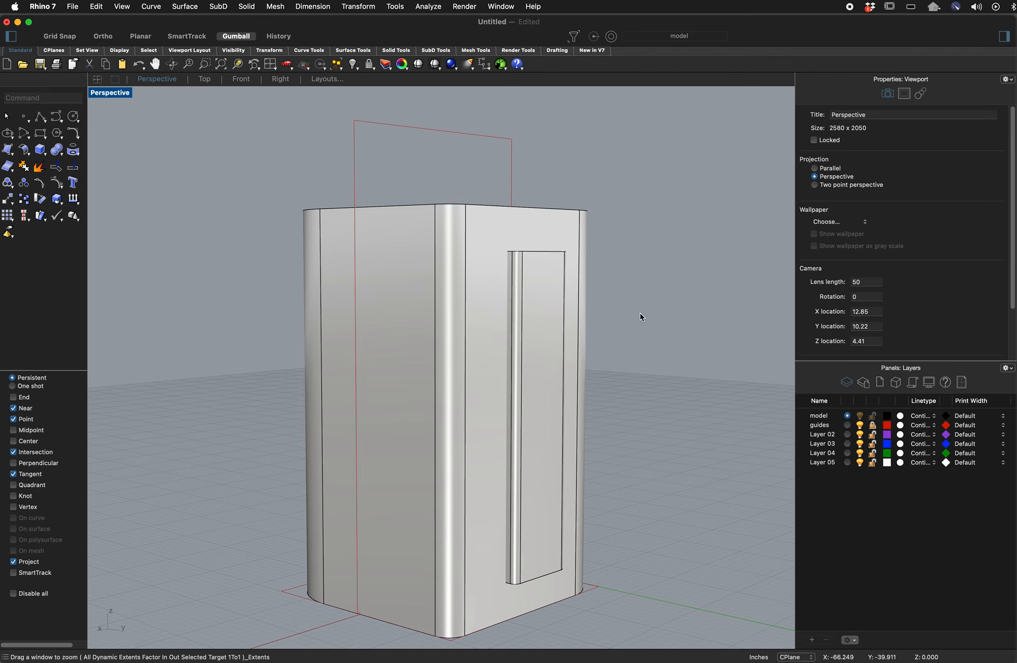
# - Subtract the narrow extrusion from the block with Boolean2Objects, choosing the B minus A result with the input objects deleted
pyautogui.moveTo(642, 317)
pyautogui.mouseDown(button='right')
pyautogui.moveTo(630, 329)
pyautogui.moveTo(609, 324)
pyautogui.moveTo(633, 326)
pyautogui.mouseUp(button='right')
pyautogui.click(41, 98)
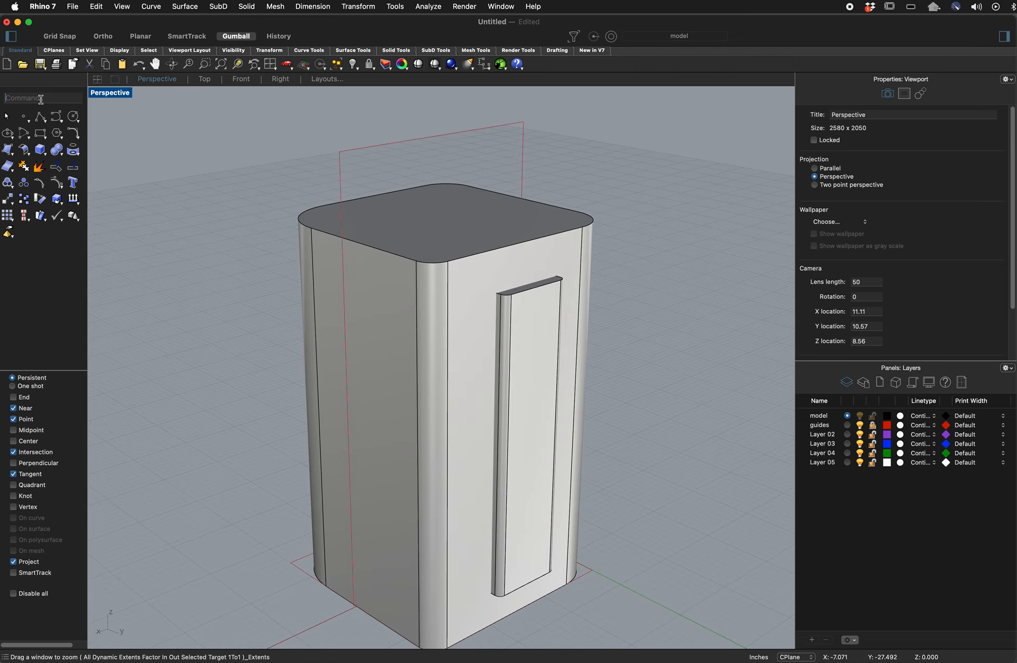
pyautogui.write('b')
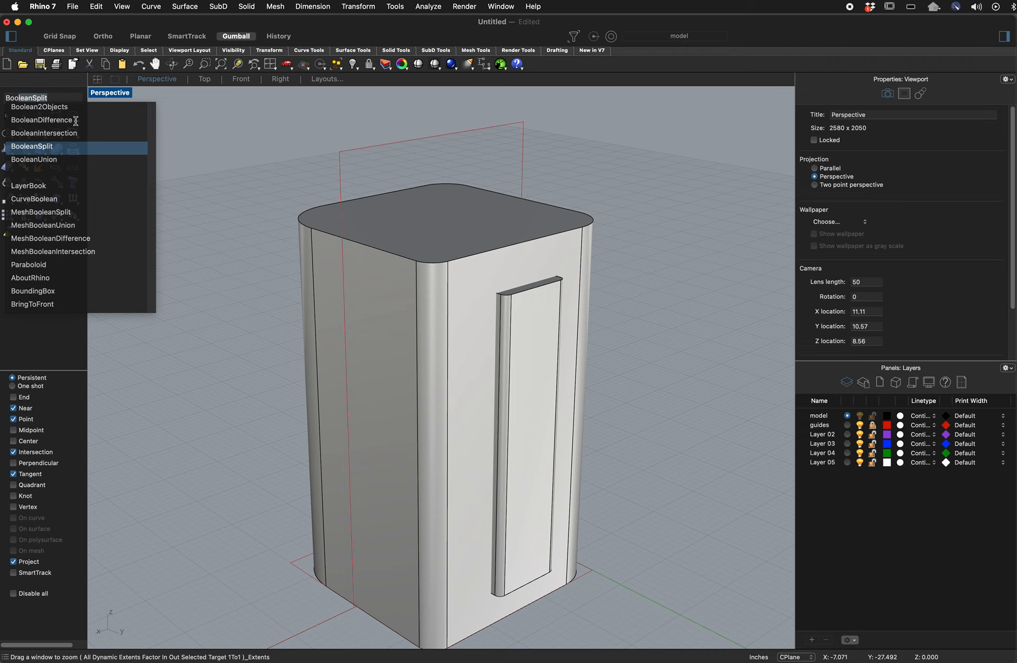
pyautogui.click(57, 106)
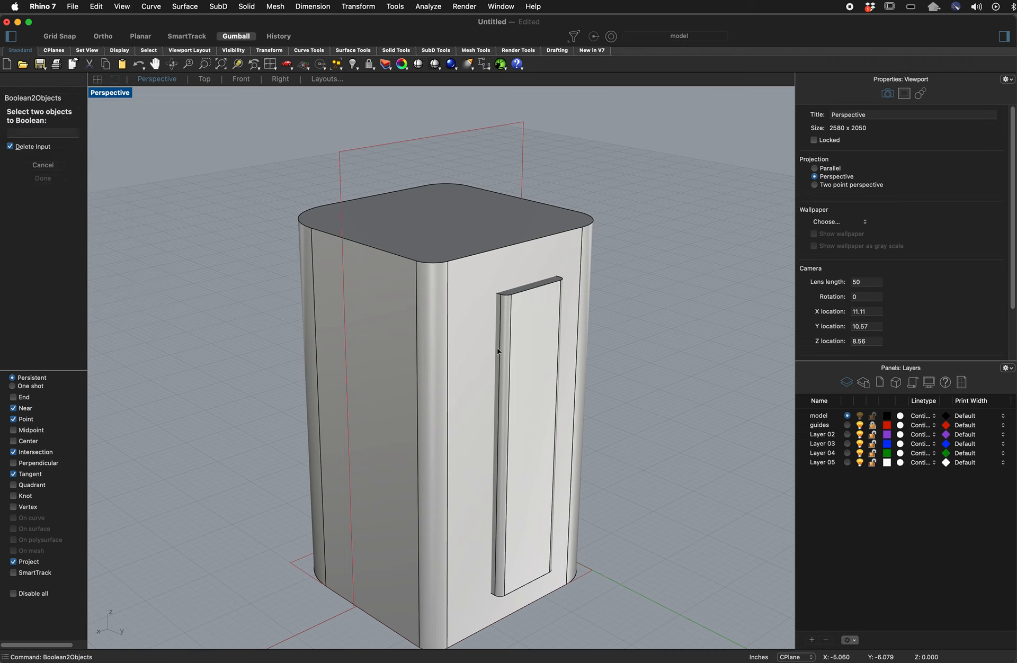
pyautogui.click(529, 355)
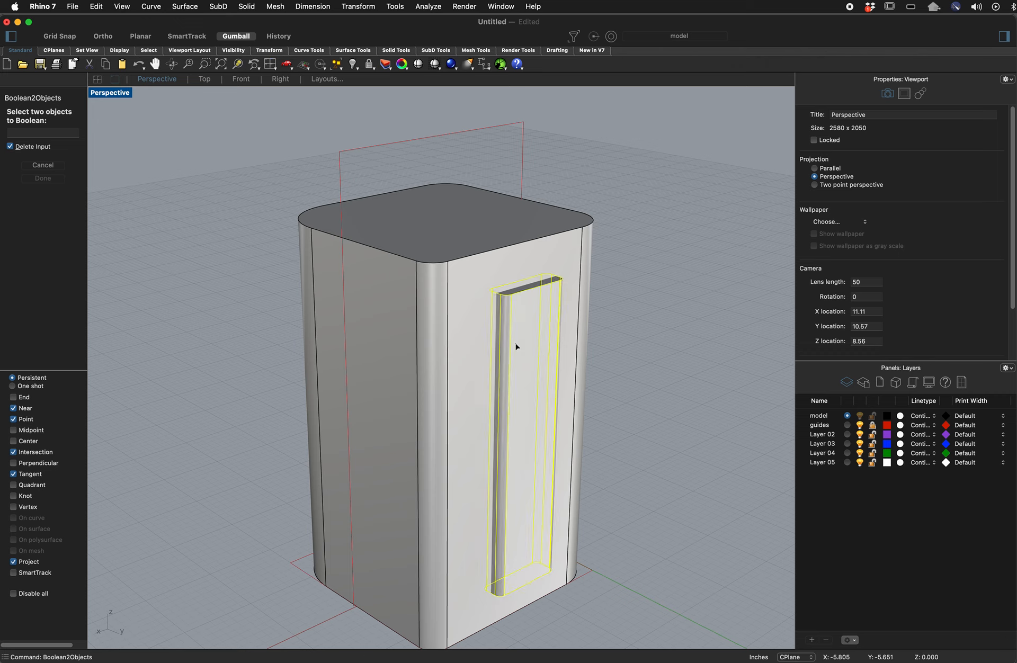
pyautogui.click(458, 312)
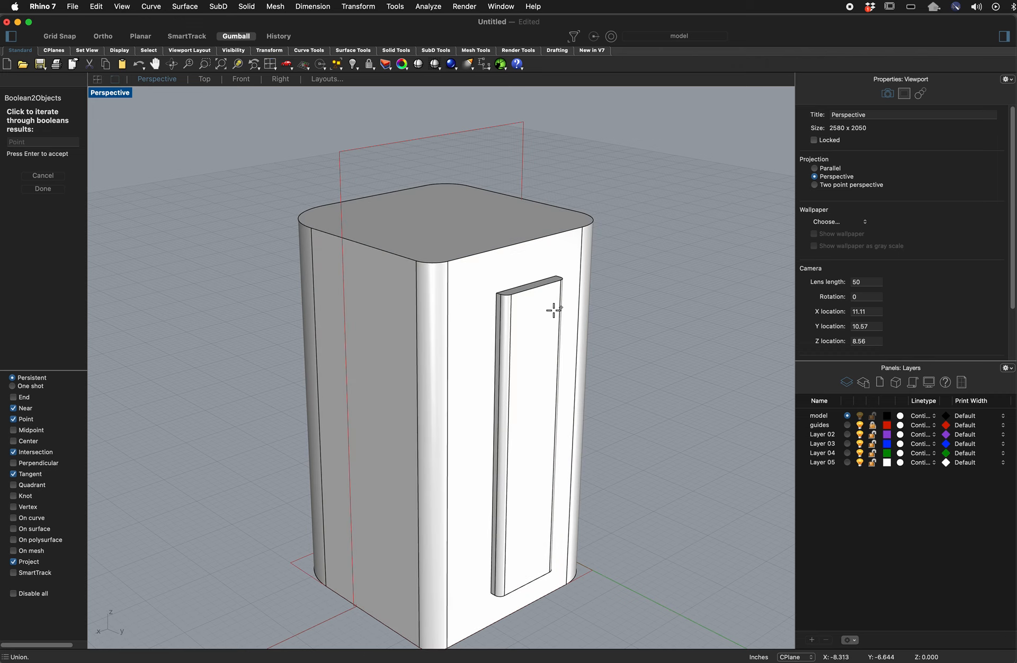
pyautogui.click(466, 345)
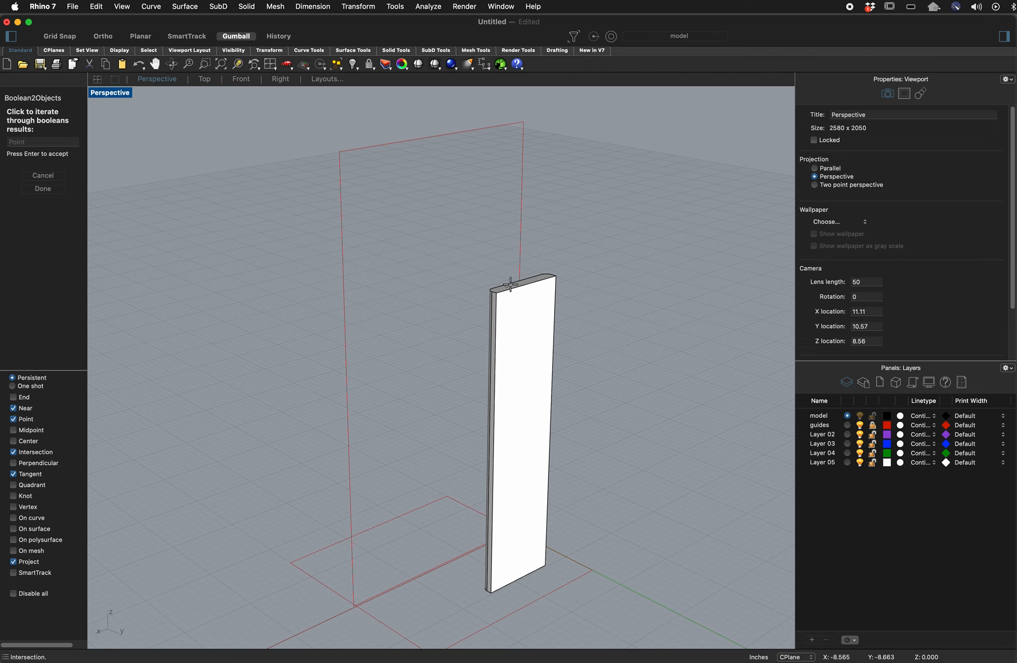
pyautogui.click(454, 287)
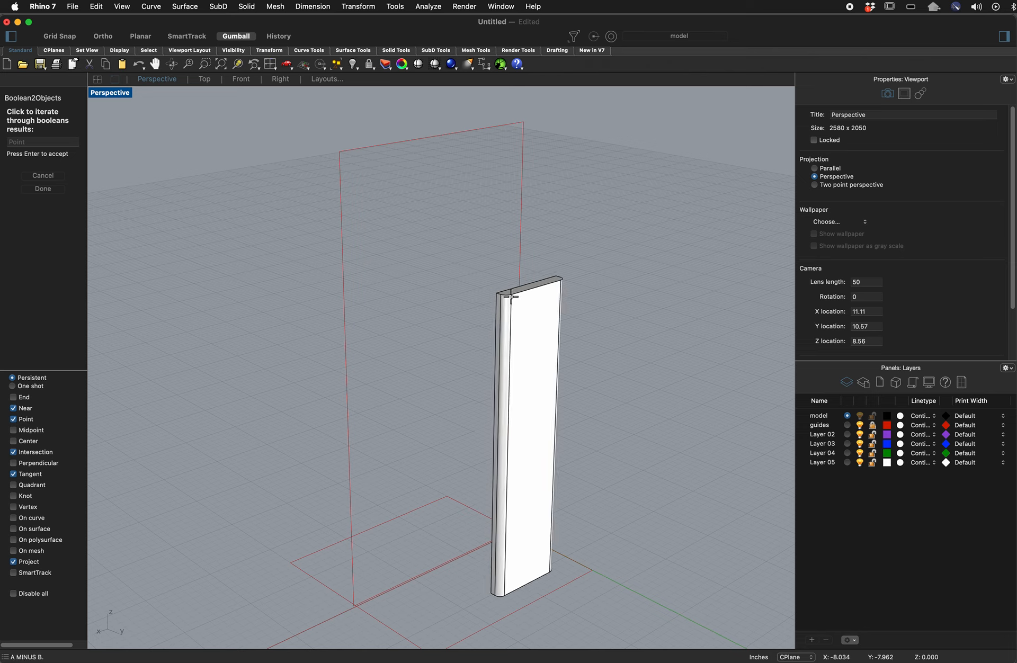
pyautogui.click(460, 282)
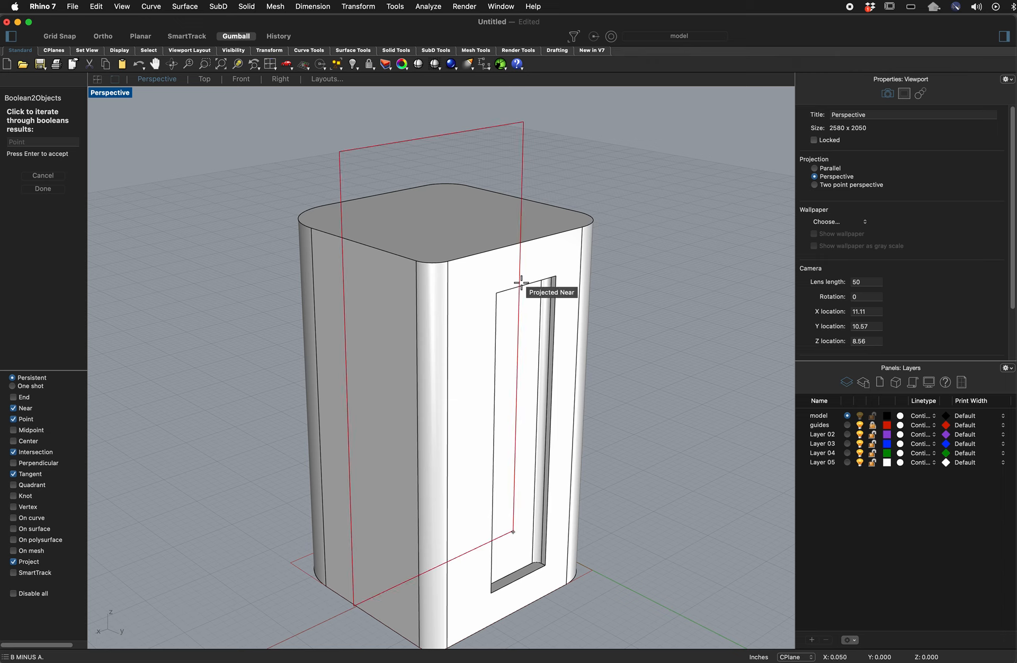
pyautogui.press('Return')
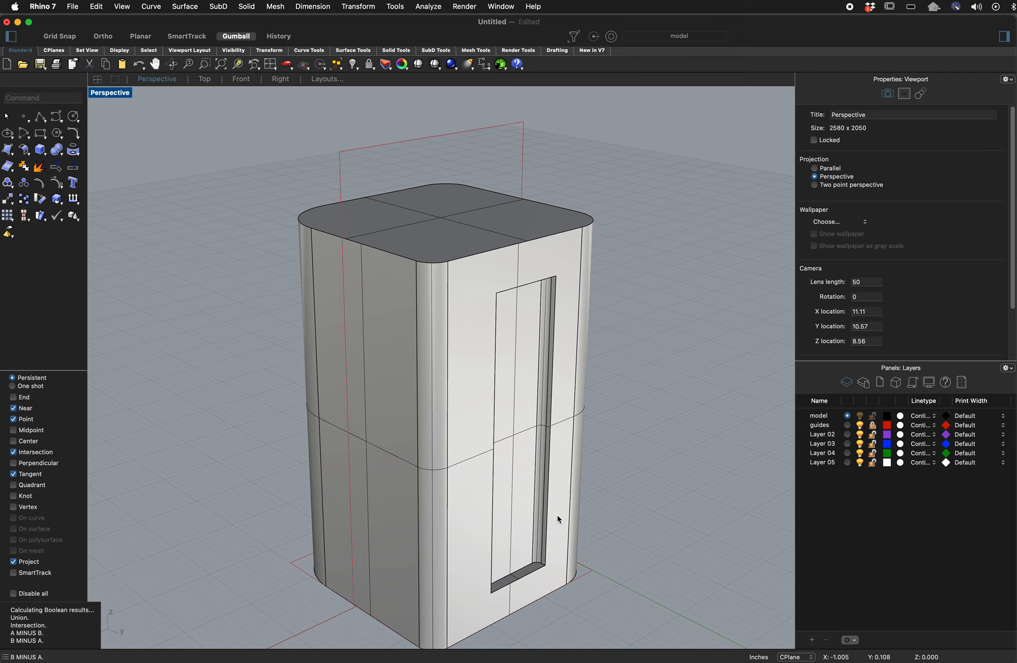
# - Undo the last edge fillet on the block
pyautogui.scroll(-3, 561, 532)
pyautogui.moveTo(552, 534)
pyautogui.mouseDown(button='right')
pyautogui.moveTo(476, 543)
pyautogui.moveTo(487, 505)
pyautogui.moveTo(562, 511)
pyautogui.moveTo(561, 491)
pyautogui.moveTo(560, 540)
pyautogui.moveTo(549, 548)
pyautogui.mouseUp(button='right')
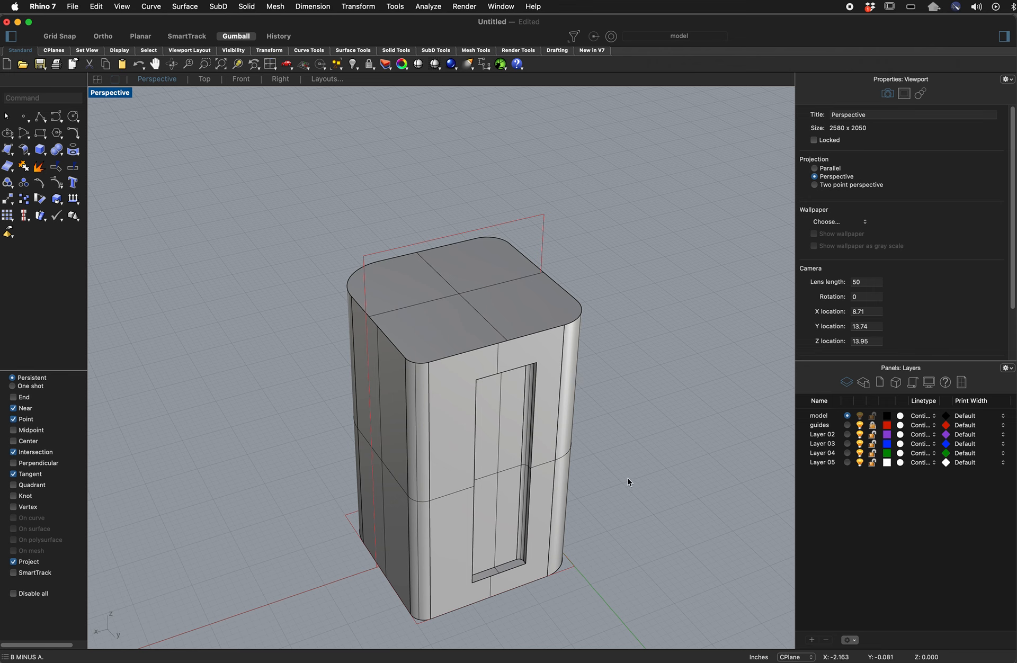
pyautogui.press('super+z')
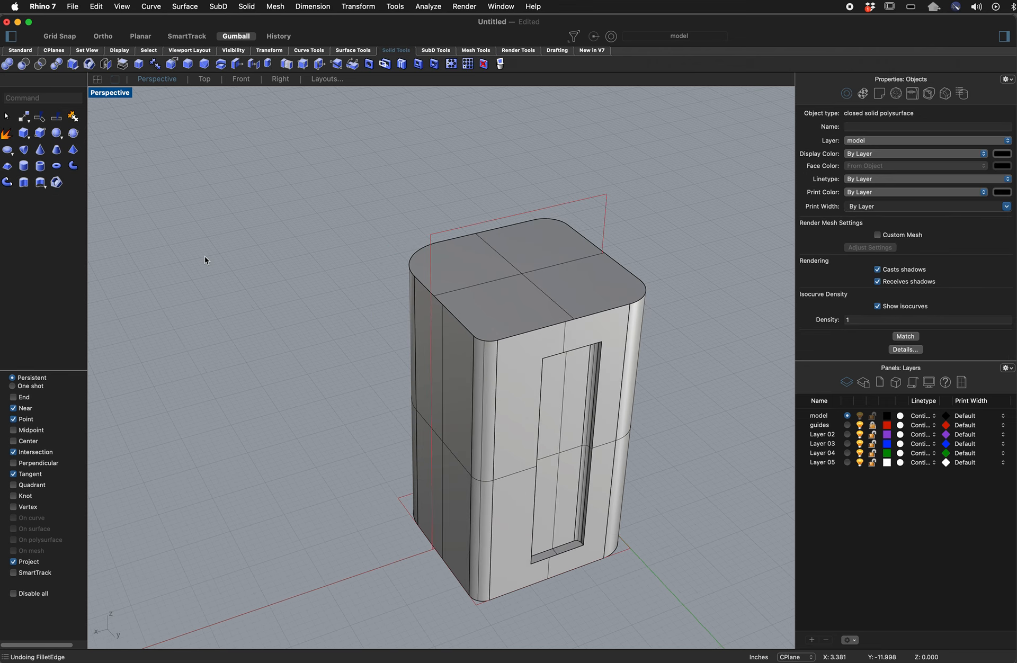
# - Fillet all eight edge segments around the block's top face with FilletEdge at a 0.125 inch radius
pyautogui.click(32, 97)
pyautogui.write('Fillet')
pyautogui.press('Down')
pyautogui.press('Down')
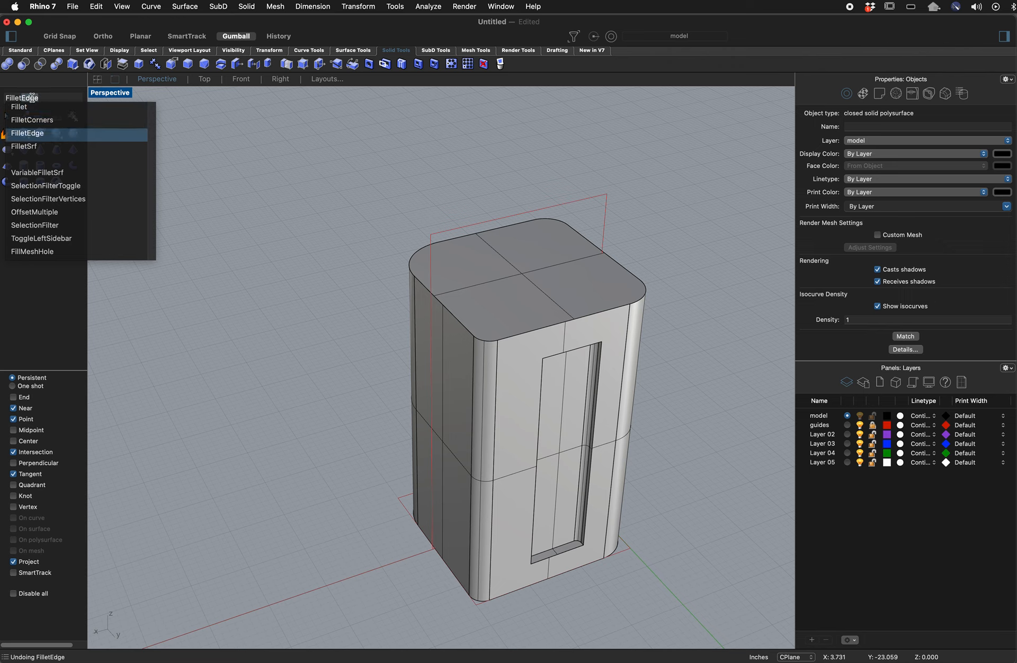
pyautogui.press('Return')
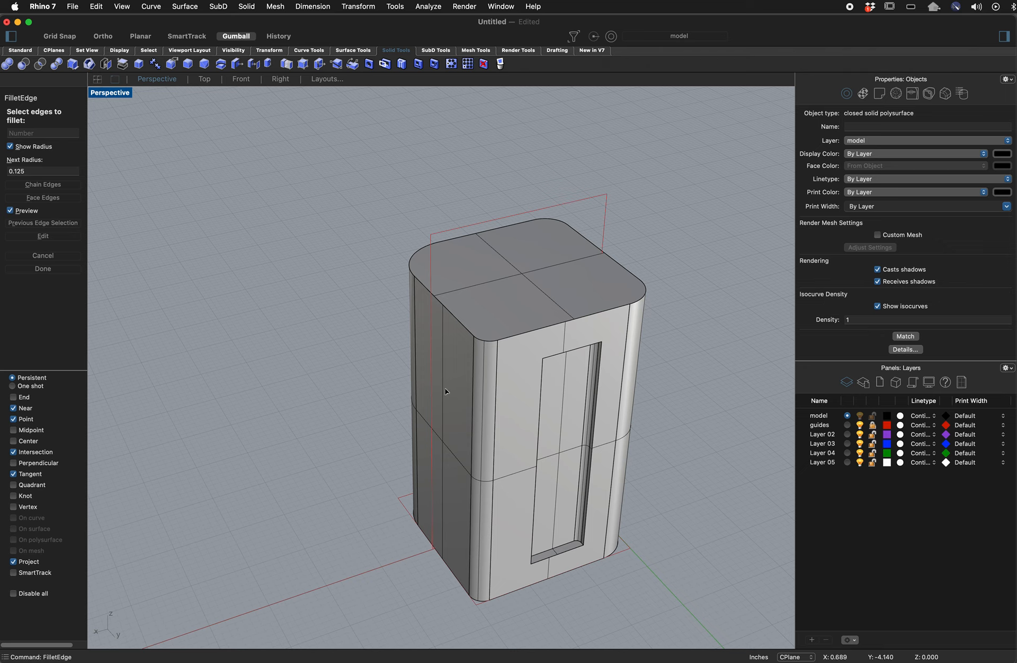
pyautogui.click(474, 336)
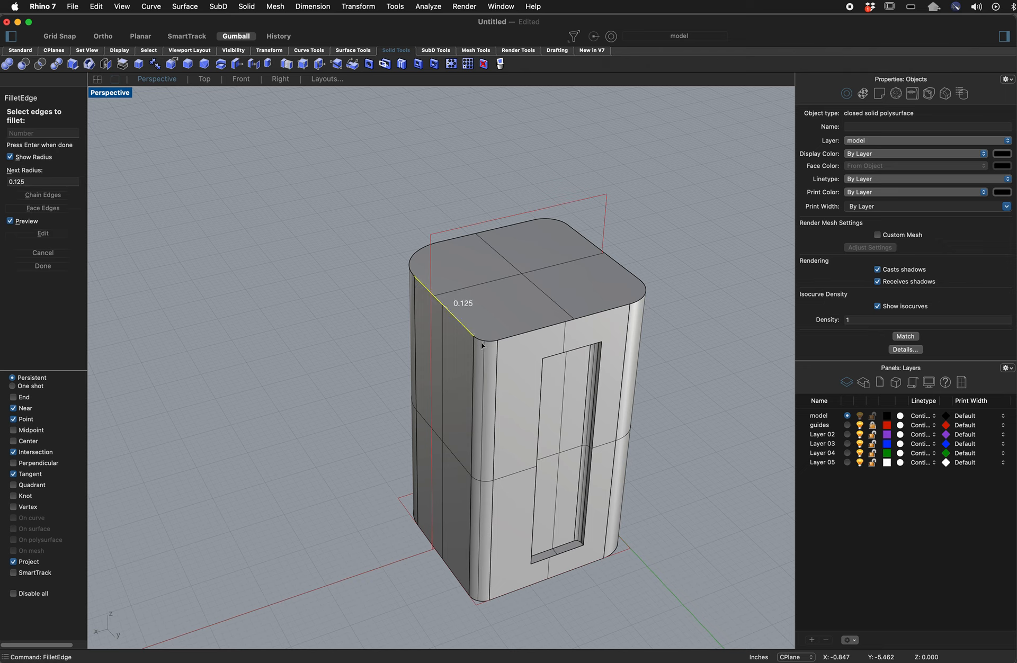
pyautogui.click(502, 343)
pyautogui.click(565, 330)
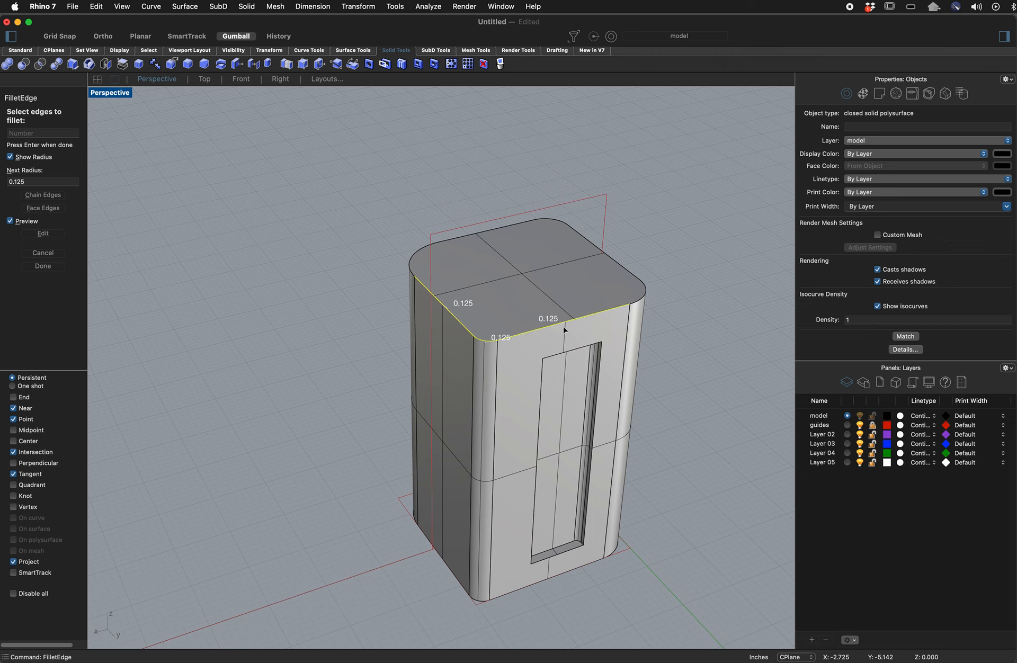
pyautogui.click(641, 300)
pyautogui.click(631, 274)
pyautogui.click(557, 223)
pyautogui.click(518, 227)
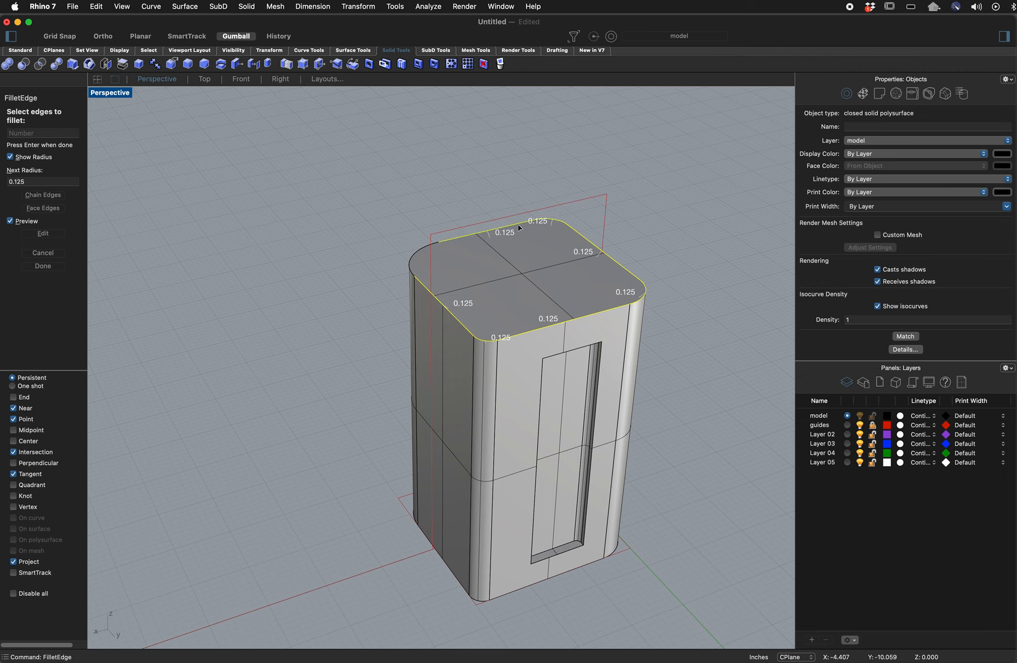
pyautogui.click(425, 246)
pyautogui.press('Return')
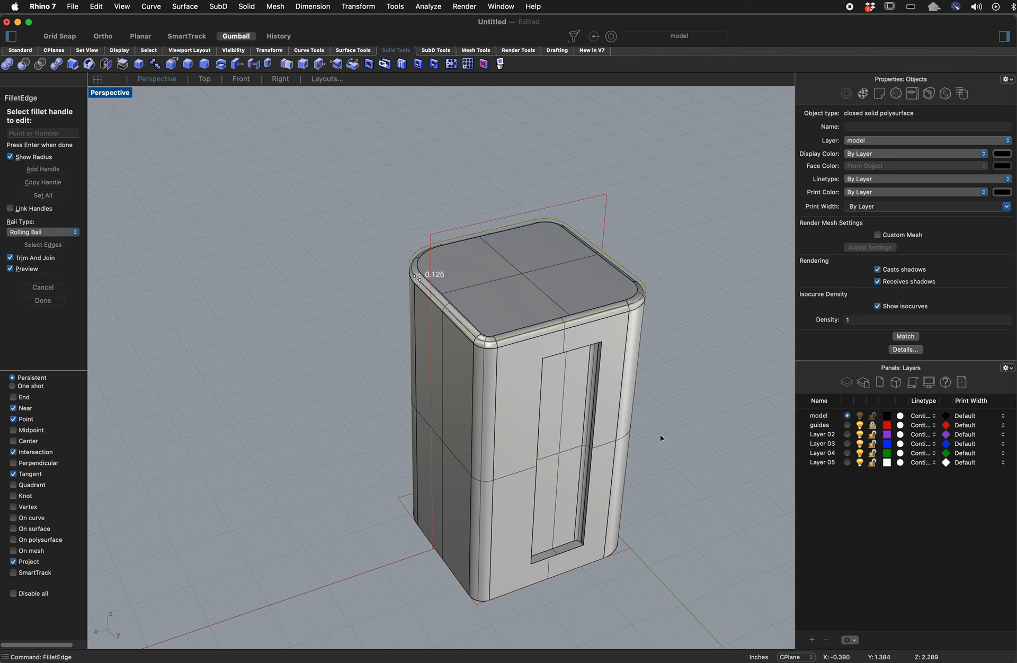
pyautogui.press('Return')
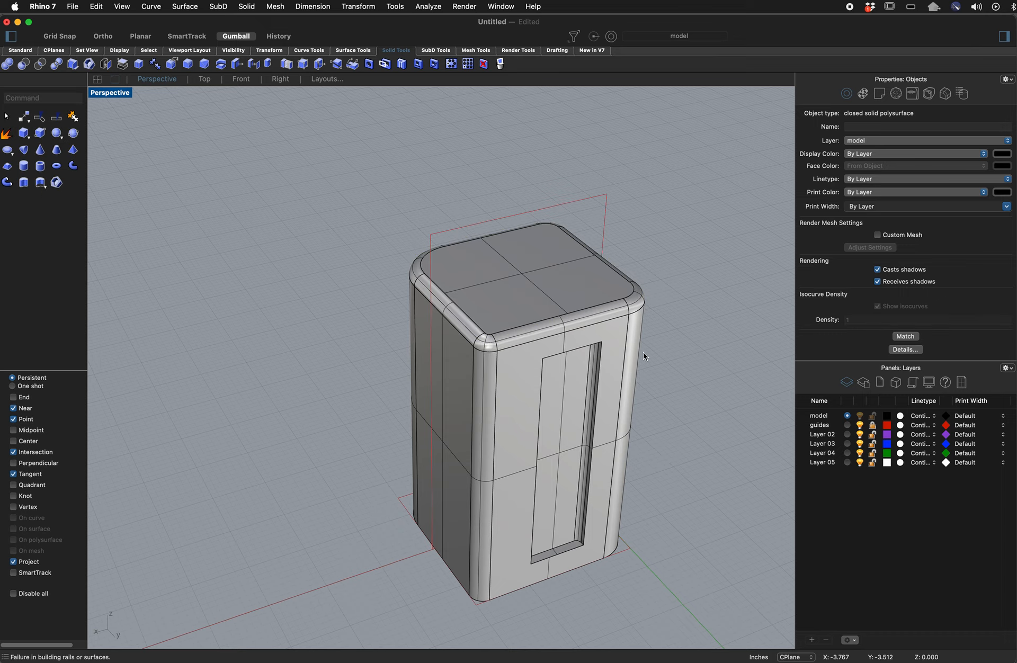
# - Fillet all eight edge segments around the block's bottom face with a 0.125 inch radius
pyautogui.moveTo(643, 352); pyautogui.dragTo(654, 313, button='right')
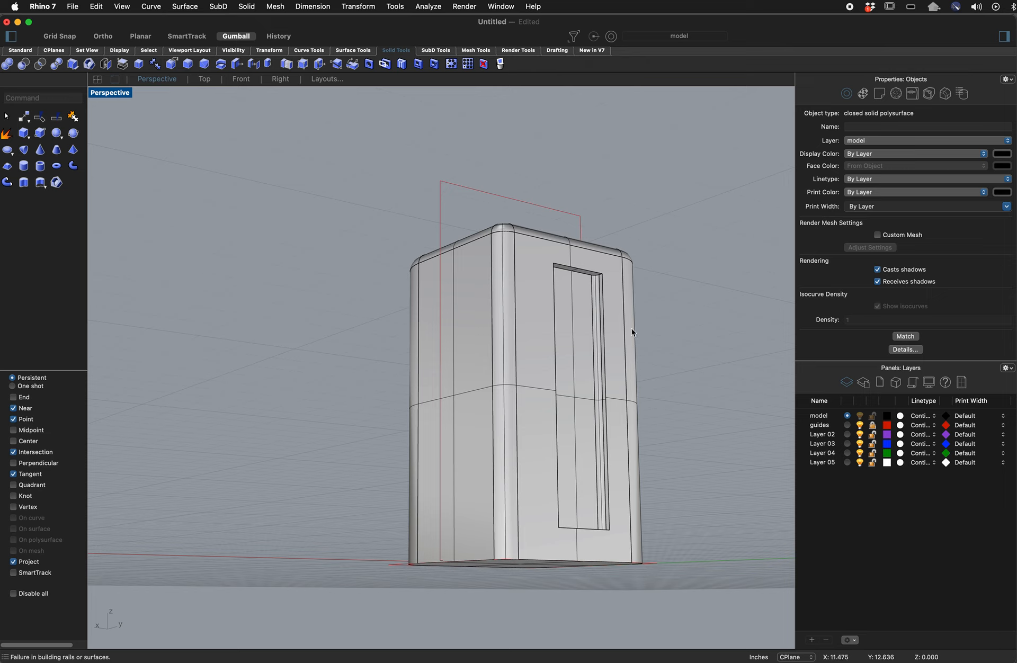
pyautogui.press('Return')
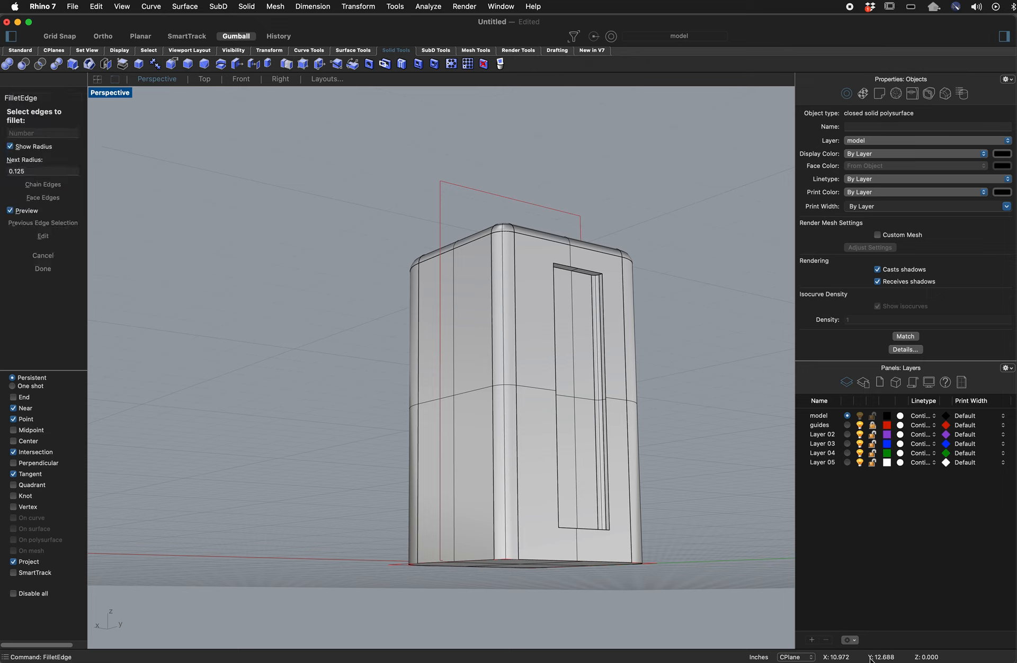
pyautogui.click(485, 562)
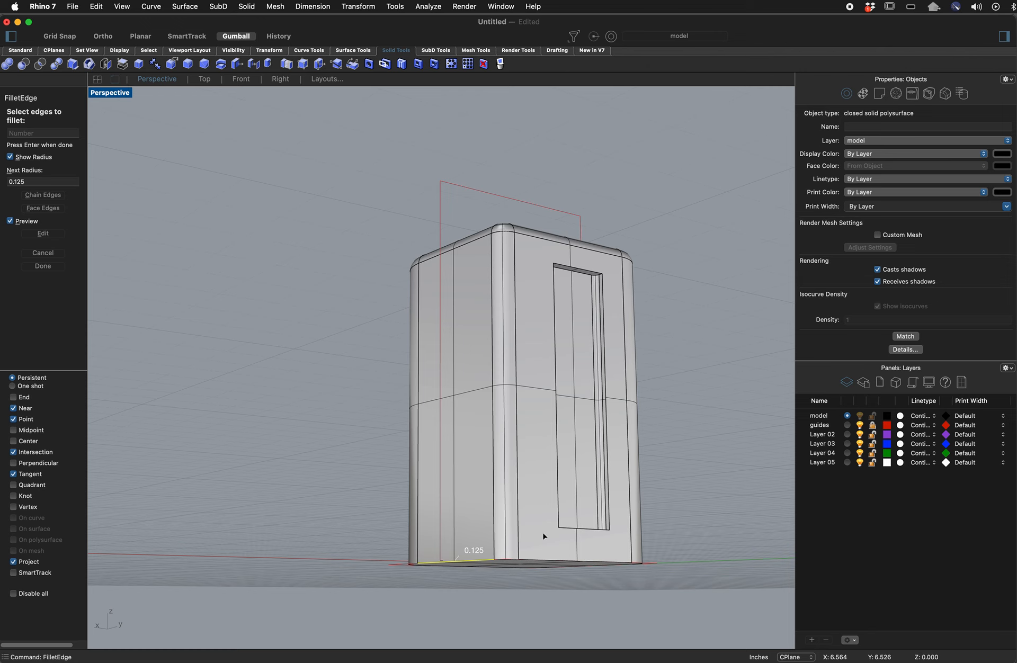
pyautogui.moveTo(543, 536); pyautogui.dragTo(541, 437, button='right')
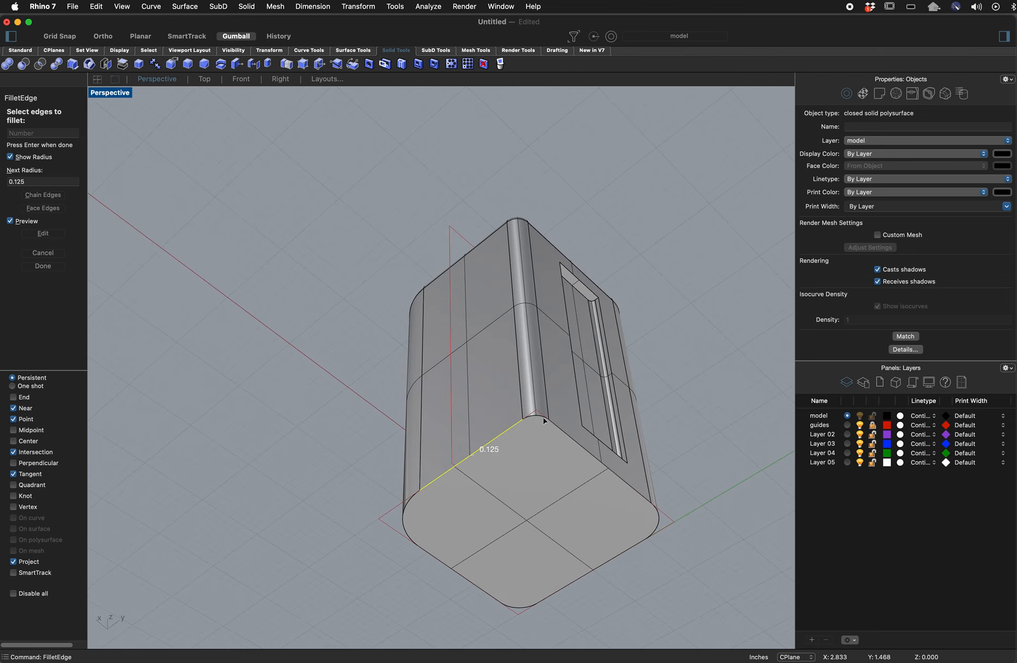
pyautogui.click(545, 419)
pyautogui.click(564, 434)
pyautogui.click(658, 519)
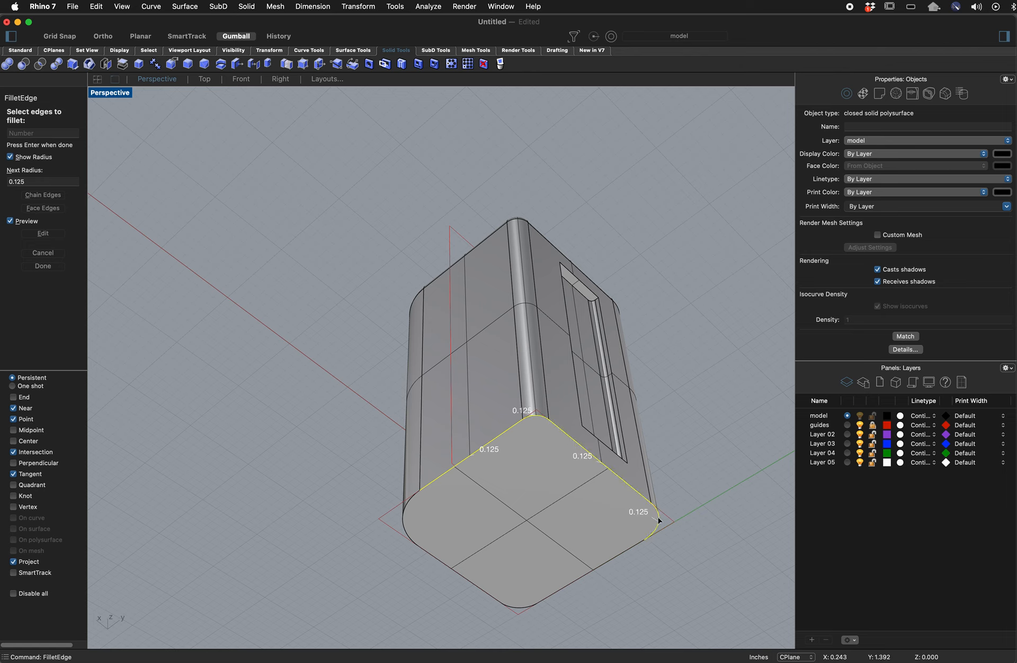
pyautogui.click(549, 596)
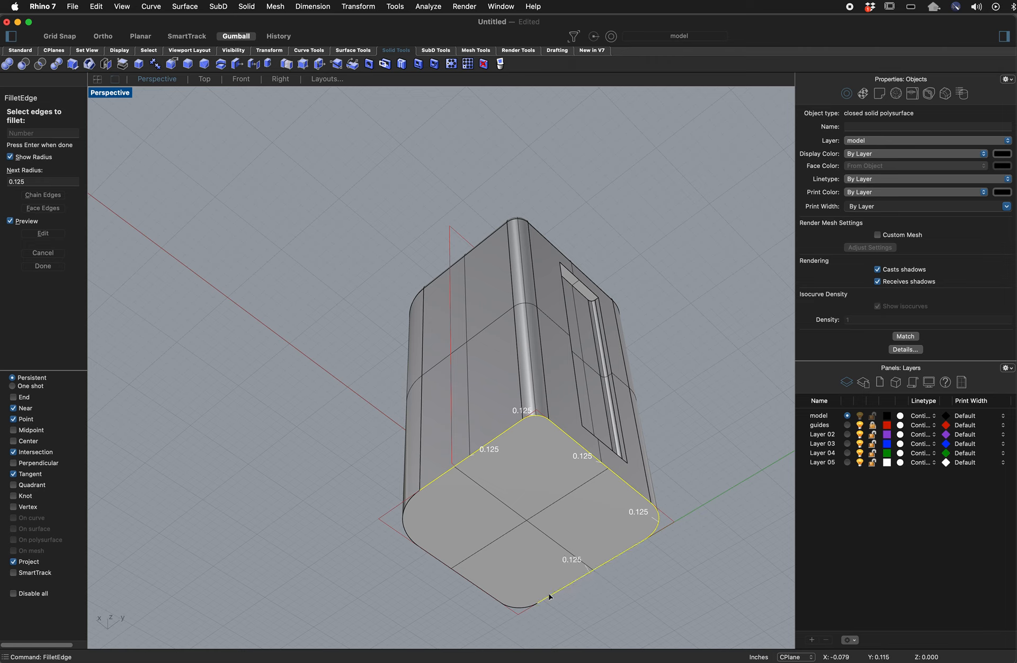
pyautogui.click(513, 608)
pyautogui.click(486, 593)
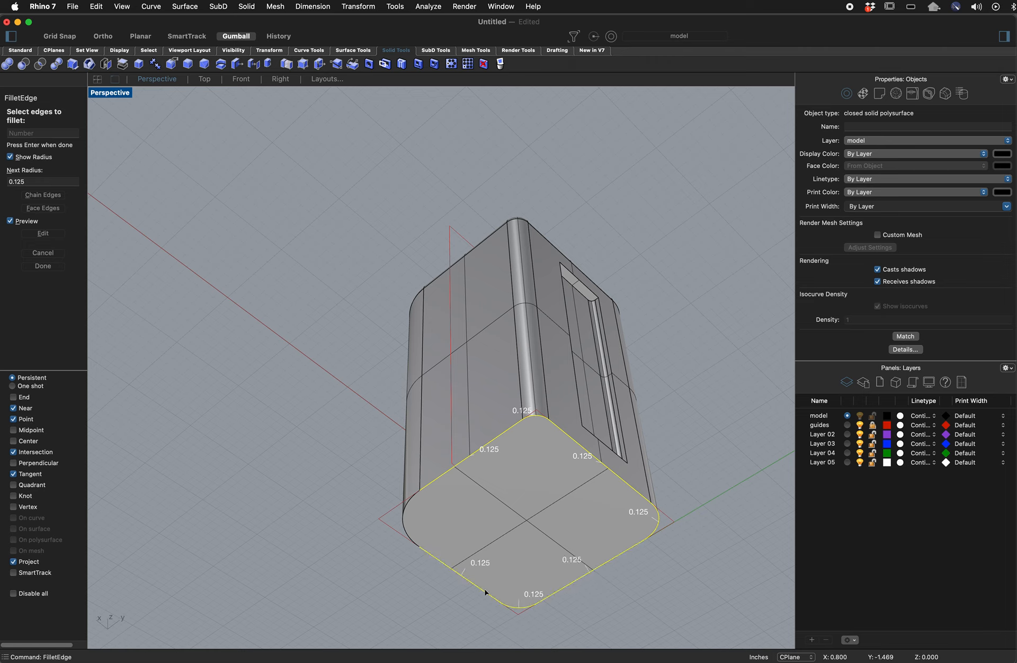
pyautogui.click(412, 542)
pyautogui.press('Return')
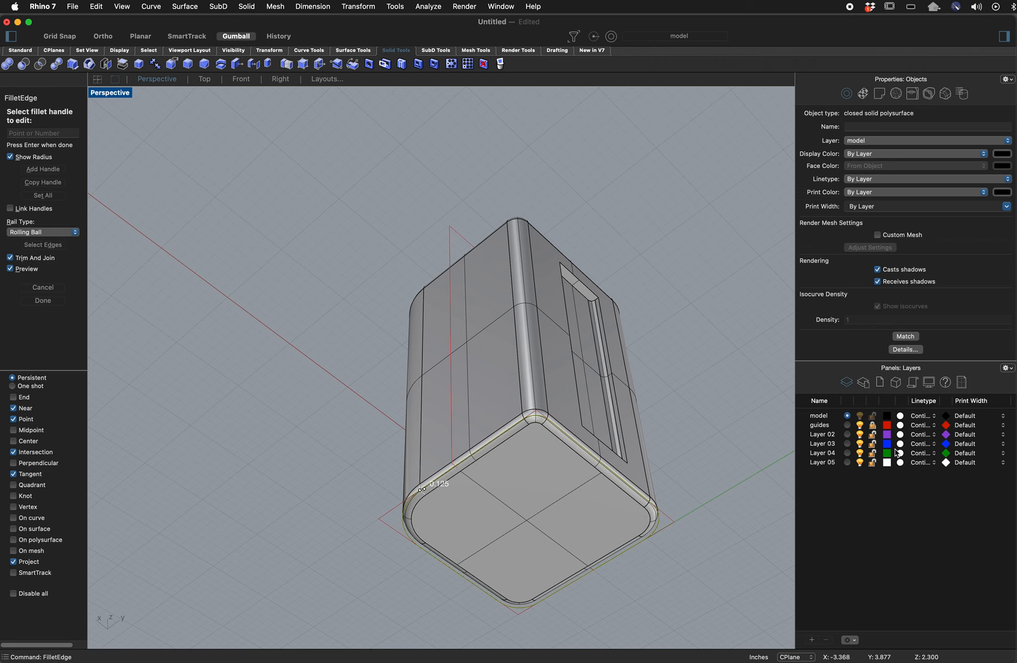
pyautogui.press('Return')
pyautogui.moveTo(669, 424); pyautogui.dragTo(618, 448, button='right')
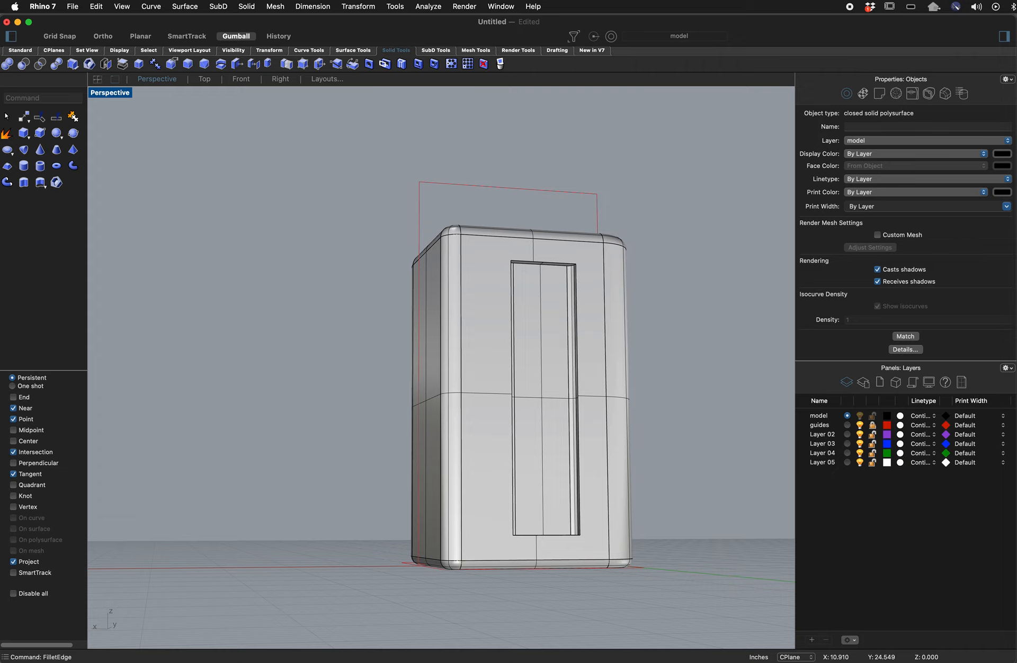